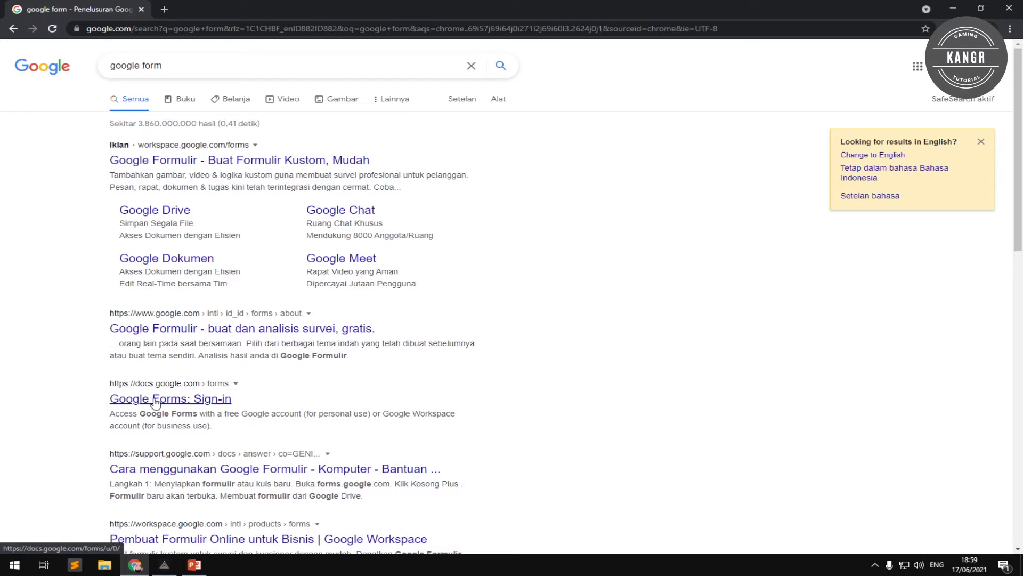
Sign in to Google Forms with the account e-mail address and password.
{"action": "left_click", "coordinate": [203, 401]}
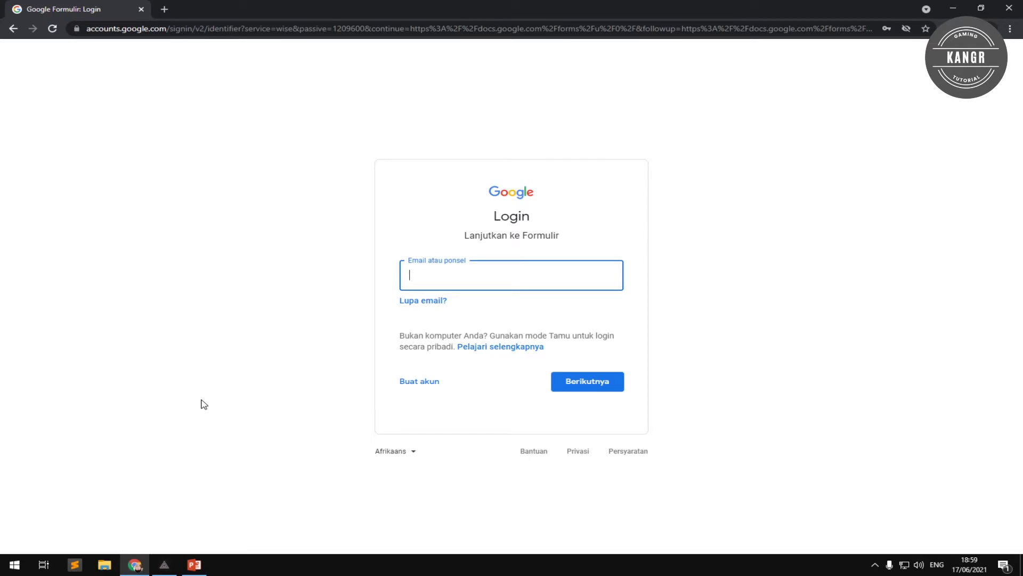
{"action": "key", "text": "Return"}
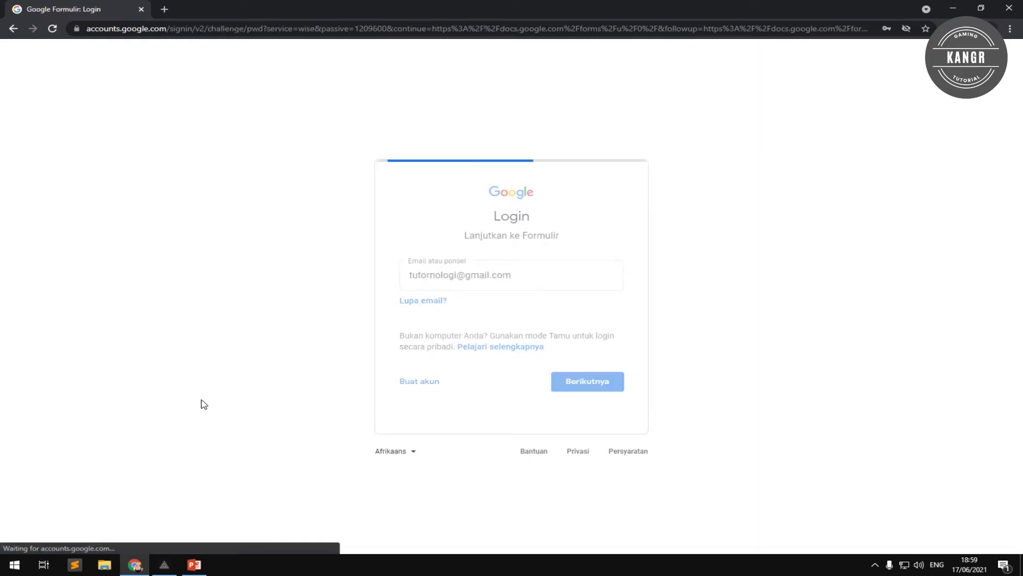
{"action": "type", "text": "••••••••••"}
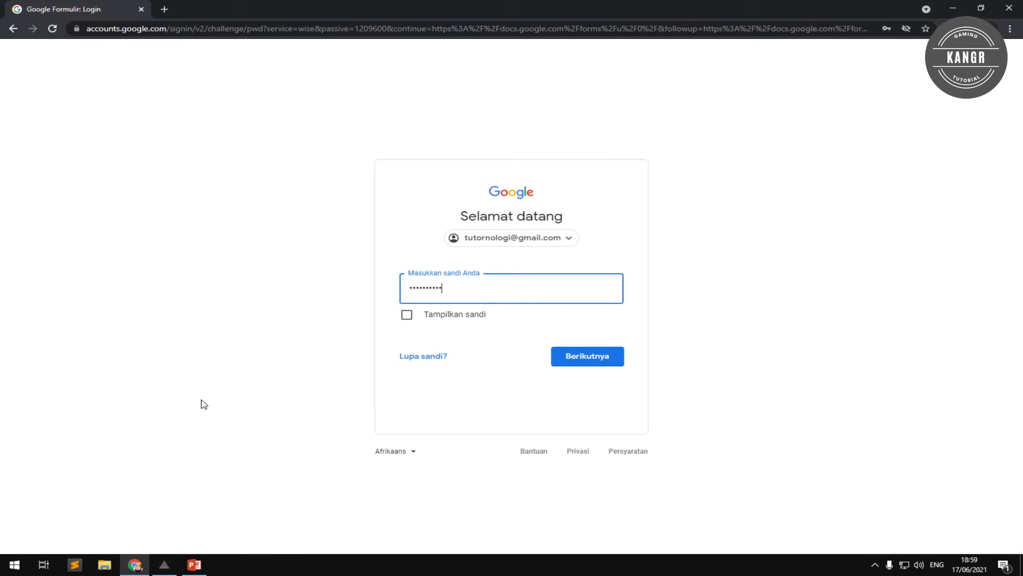
{"action": "type", "text": "••"}
{"action": "key", "text": "Return"}
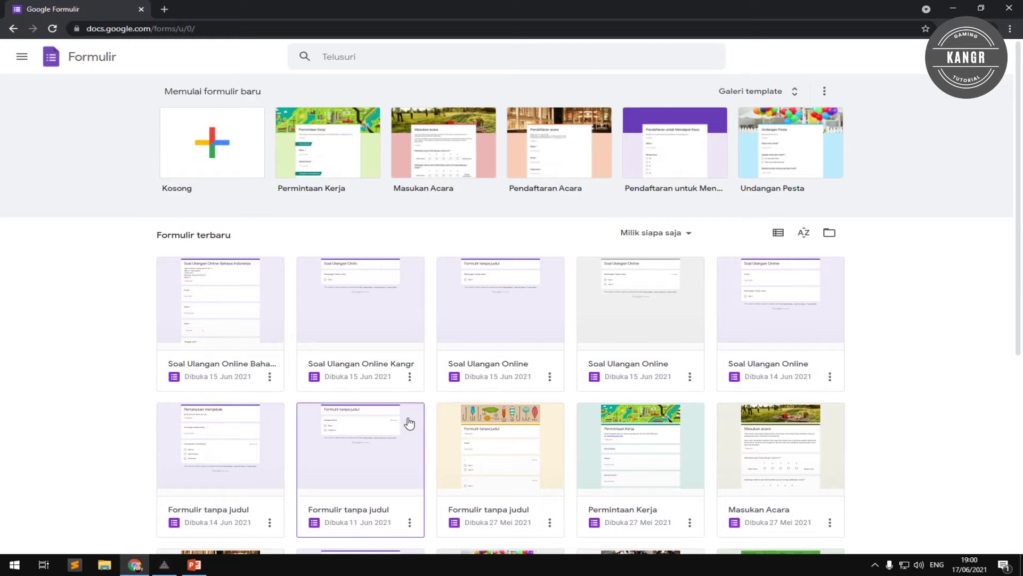
{"action": "left_click", "coordinate": [780, 93]}
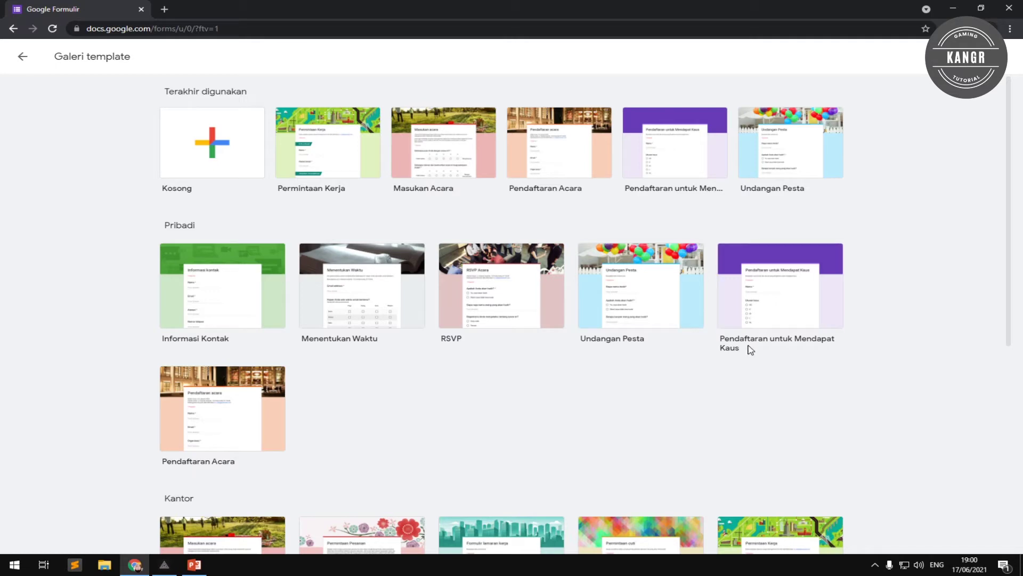
{"action": "scroll", "coordinate": [565, 327], "scroll_direction": "down", "scroll_amount": 4}
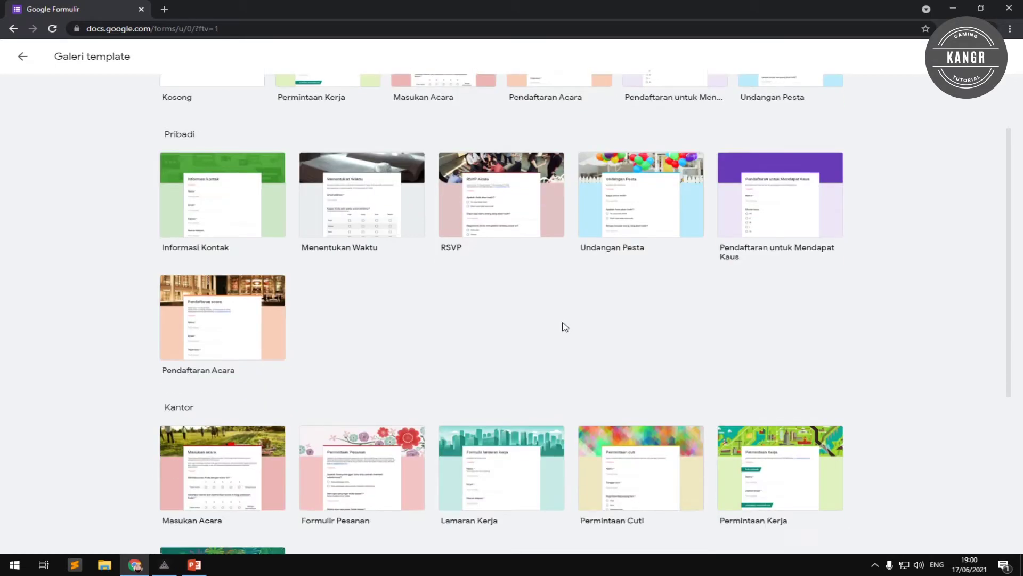
{"action": "scroll", "coordinate": [565, 341], "scroll_direction": "down", "scroll_amount": 3}
{"action": "scroll", "coordinate": [555, 343], "scroll_direction": "up", "scroll_amount": 7}
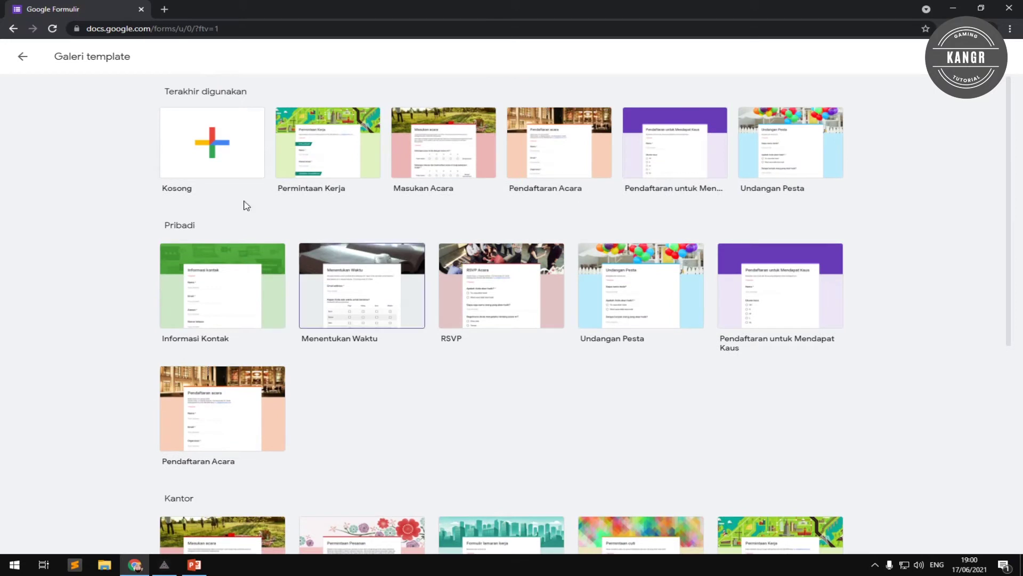
{"action": "left_click", "coordinate": [22, 56]}
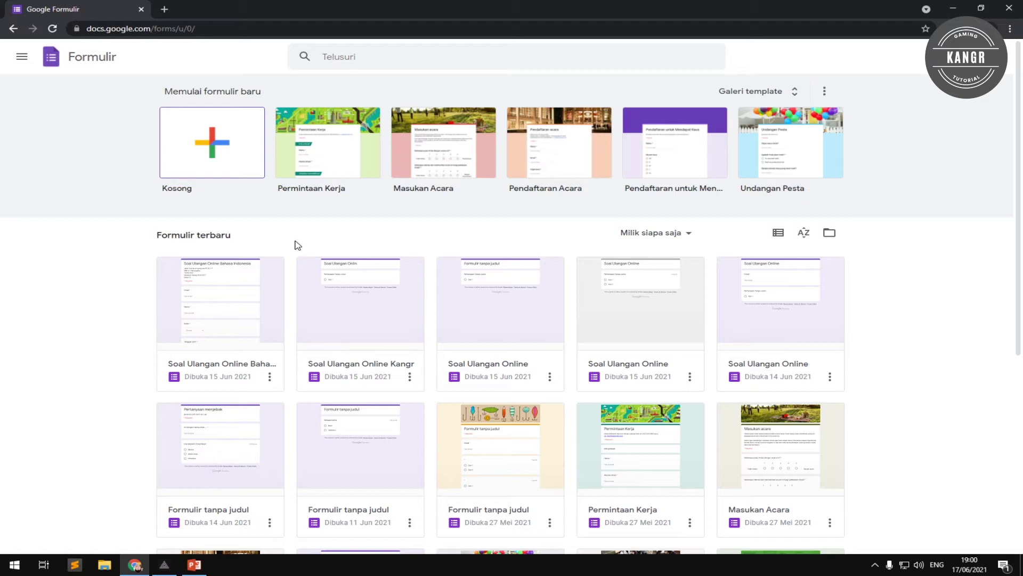
{"action": "left_click", "coordinate": [212, 165]}
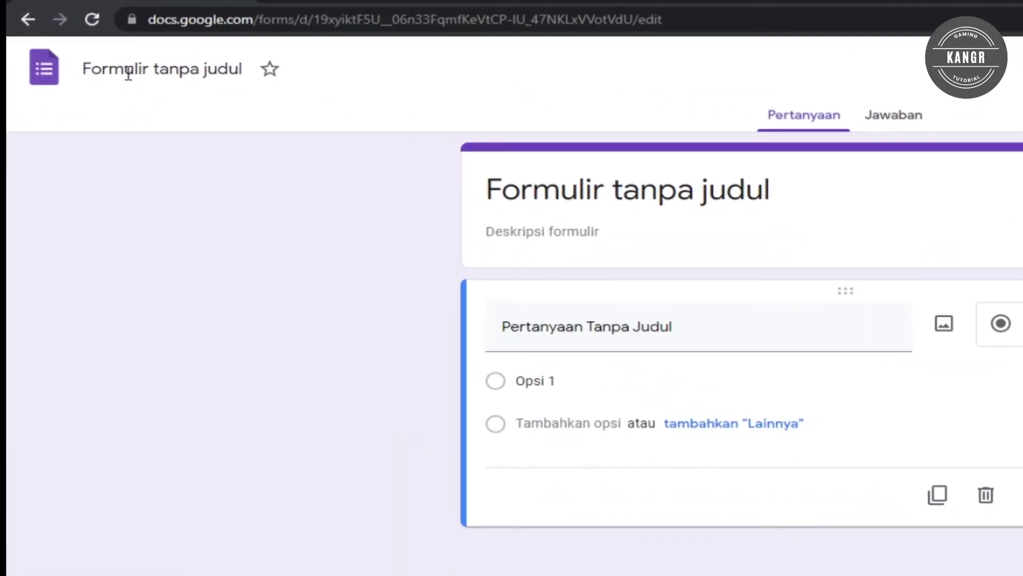
Select the 'Formulir tanpa judul' file name of the new blank form.
{"action": "left_click", "coordinate": [154, 71]}
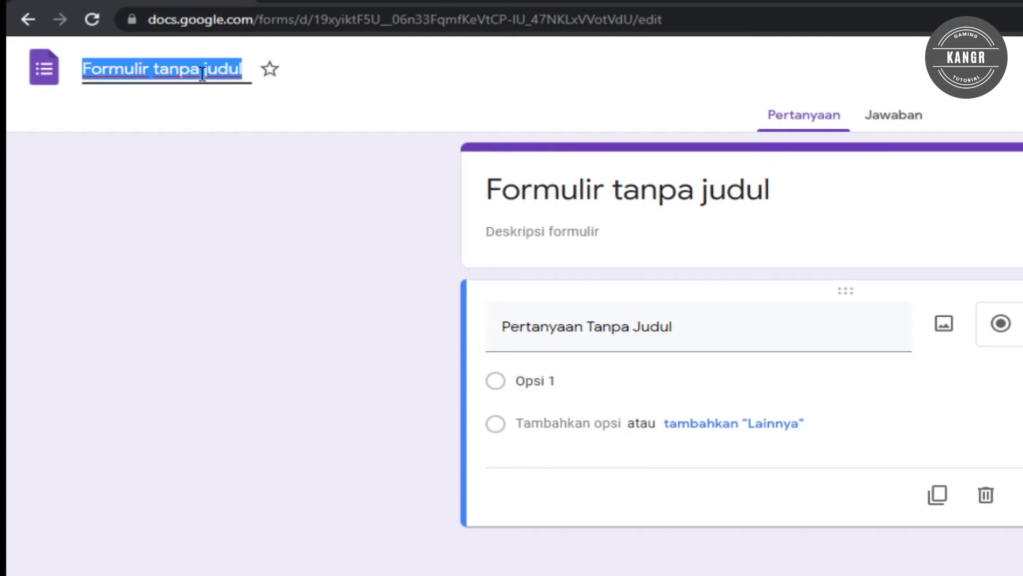
Rename the form file to 'Soal Ulangan Online Formulir' so the header title matches.
{"action": "left_click", "coordinate": [511, 192]}
{"action": "left_click", "coordinate": [141, 67]}
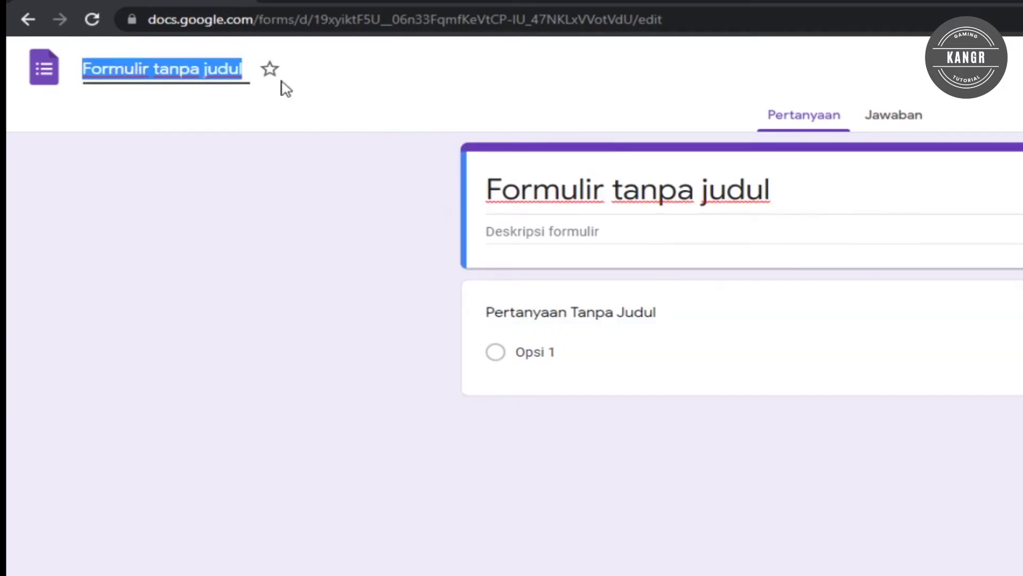
{"action": "left_click", "coordinate": [606, 195]}
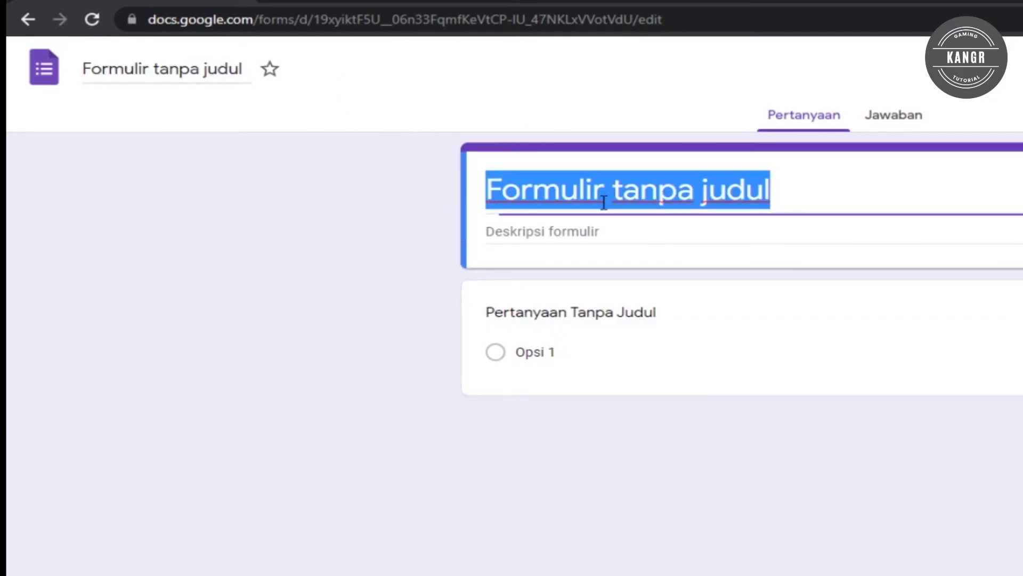
{"action": "left_click", "coordinate": [604, 226]}
{"action": "left_click", "coordinate": [631, 199]}
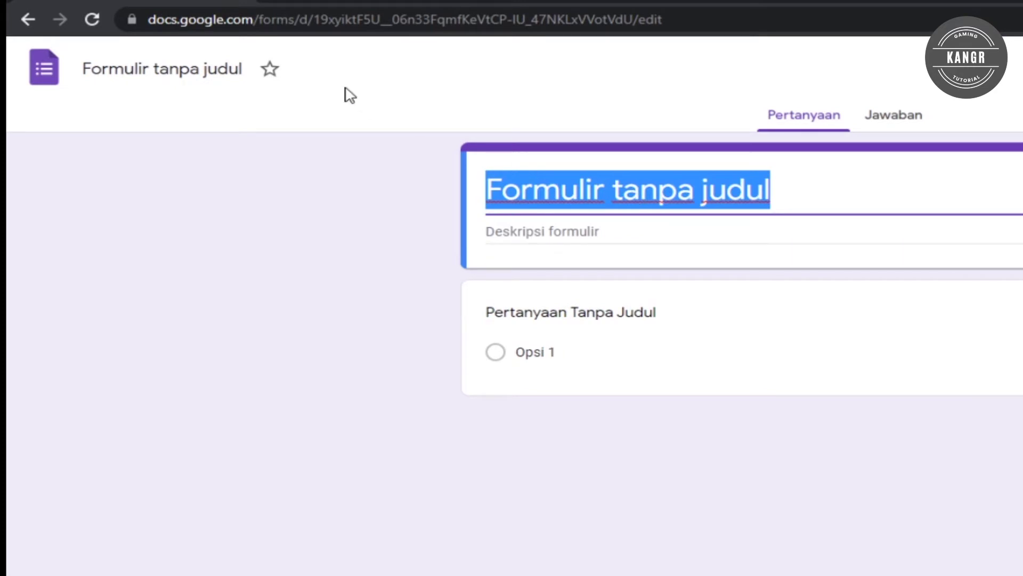
{"action": "left_click", "coordinate": [192, 72]}
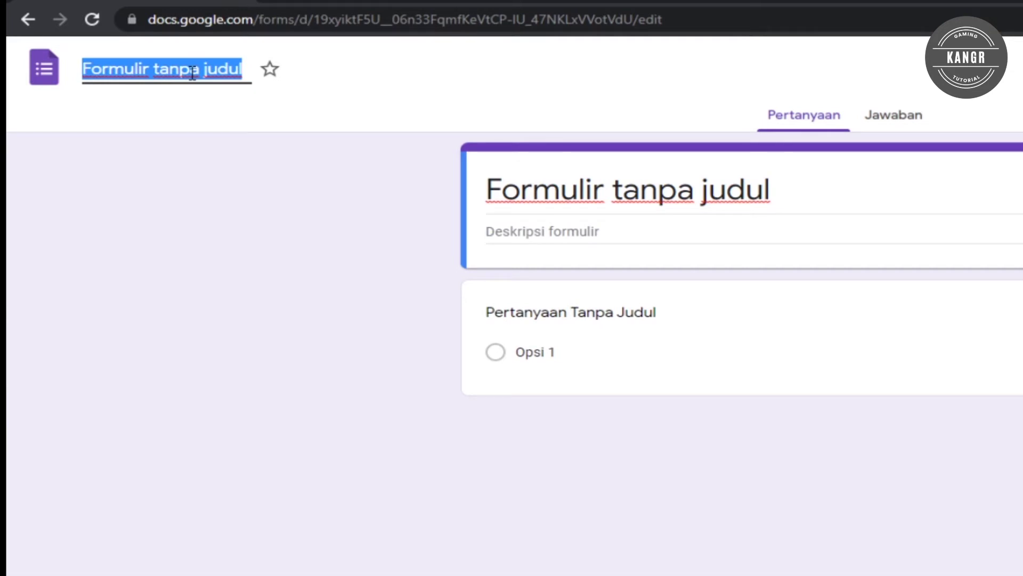
{"action": "type", "text": "Soal"}
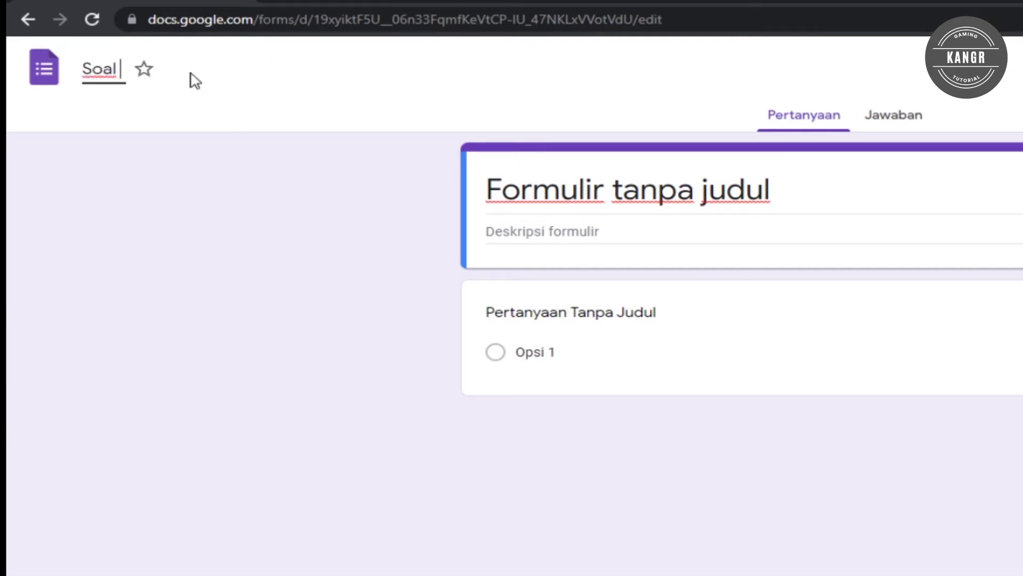
{"action": "type", "text": " Ualangan"}
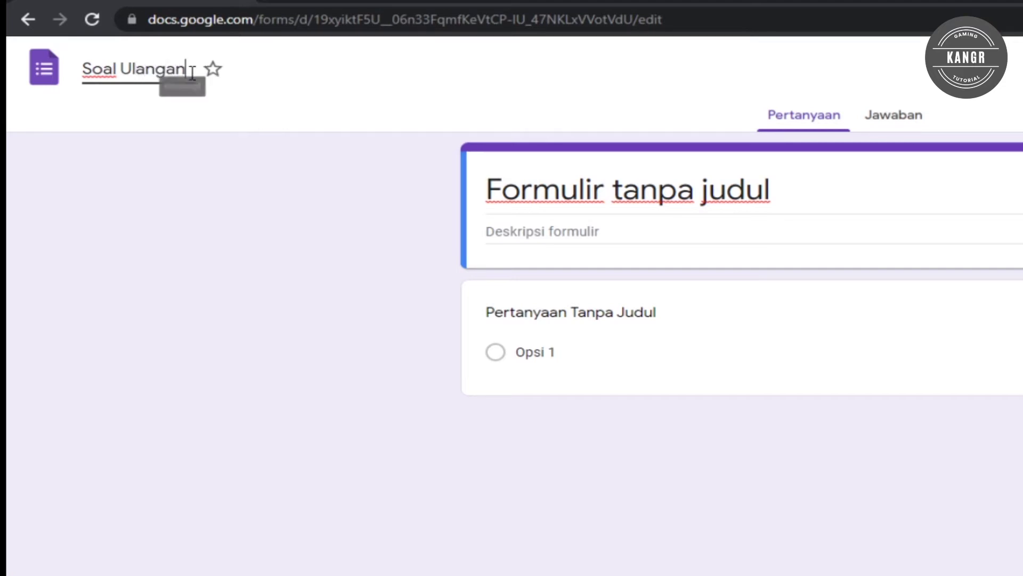
{"action": "type", "text": " Online"}
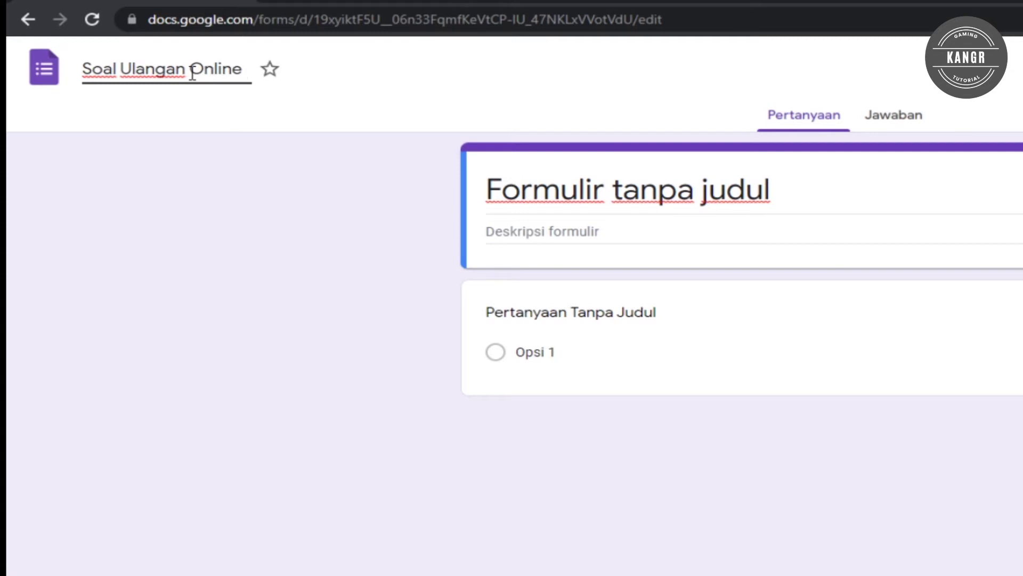
{"action": "type", "text": "Formulir"}
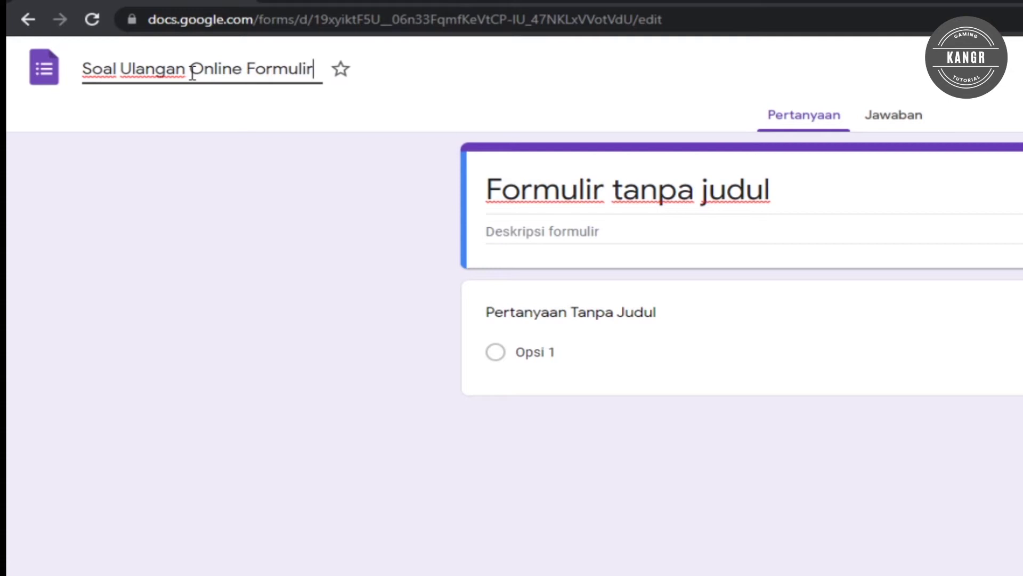
{"action": "key", "text": "Return"}
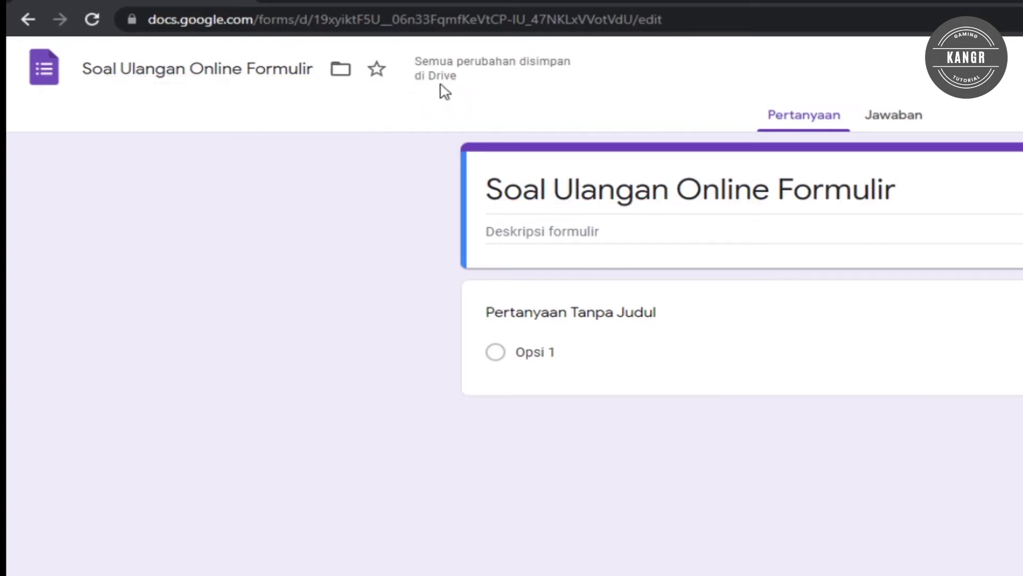
{"action": "mouse_move", "coordinate": [473, 78]}
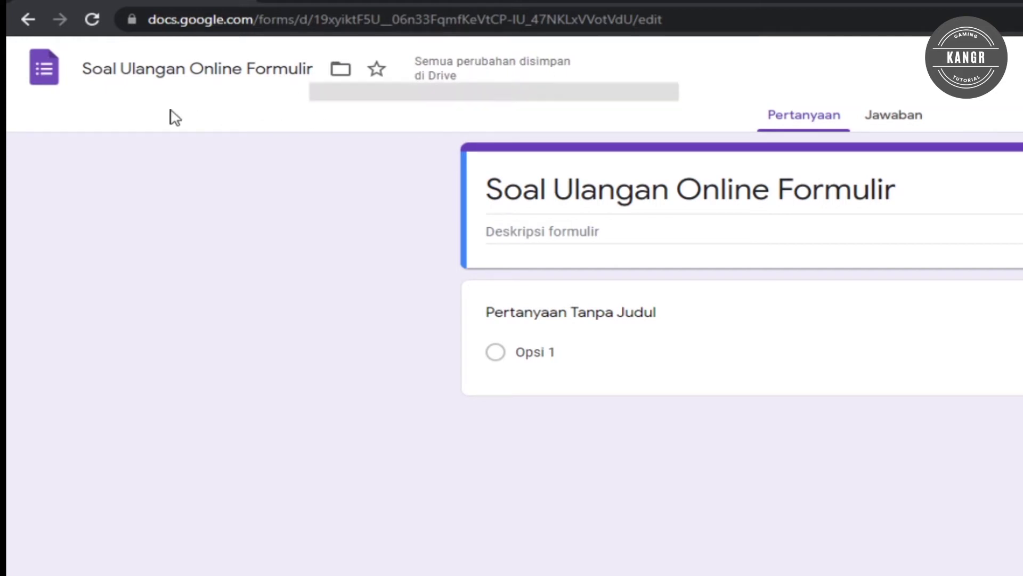
{"action": "left_click", "coordinate": [341, 70]}
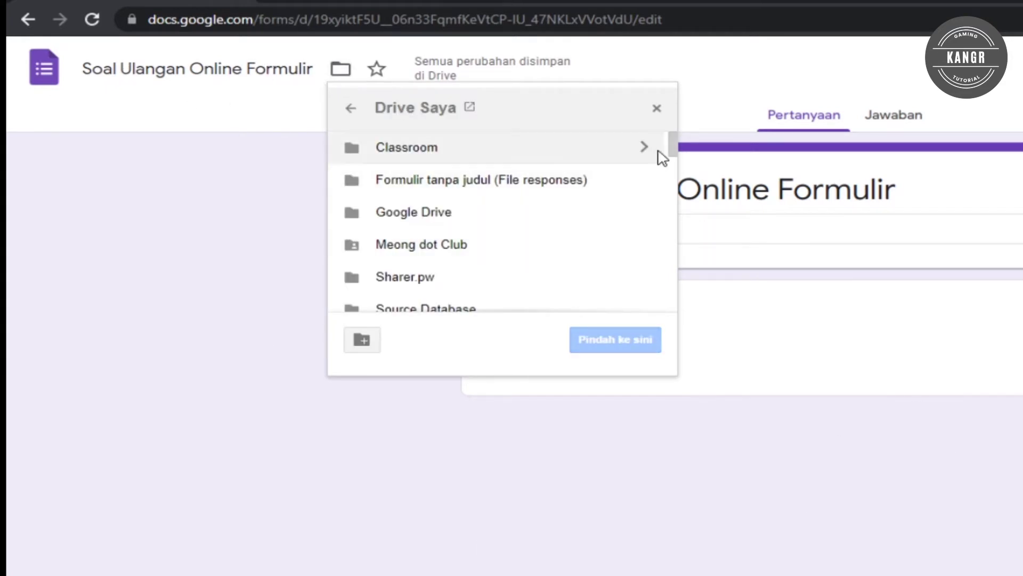
{"action": "mouse_move", "coordinate": [673, 151]}
{"action": "left_mouse_down"}
{"action": "mouse_move", "coordinate": [672, 252]}
{"action": "mouse_move", "coordinate": [675, 147]}
{"action": "left_mouse_up"}
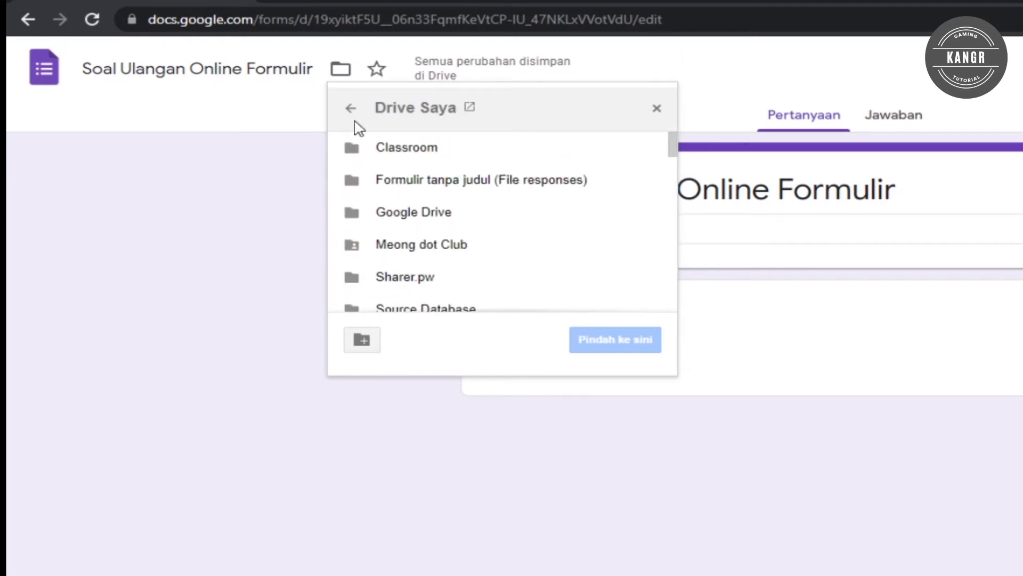
{"action": "left_click", "coordinate": [345, 73]}
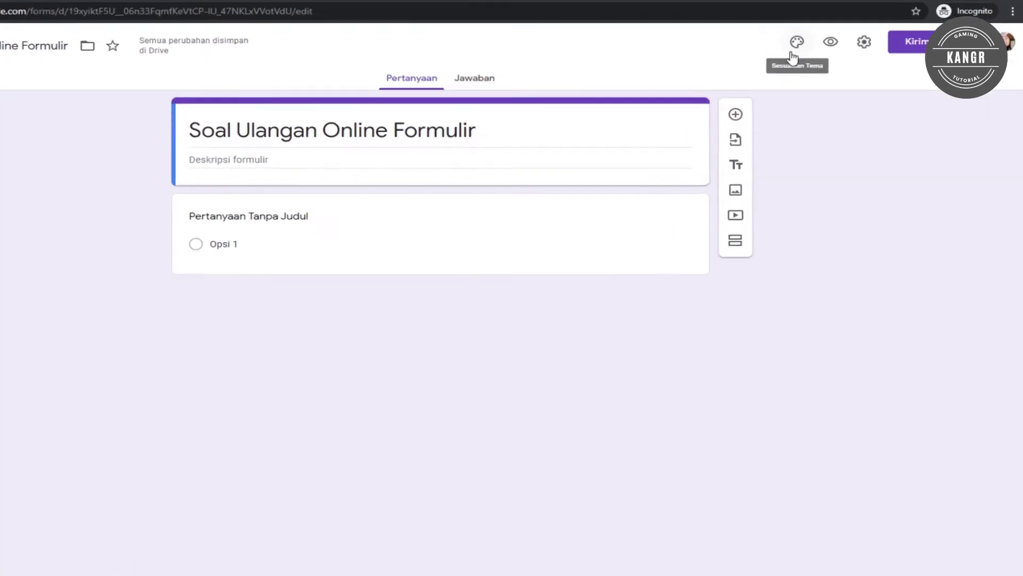
Open the theme options and point out the header, theme colour, background and font sections.
{"action": "left_click", "coordinate": [751, 25]}
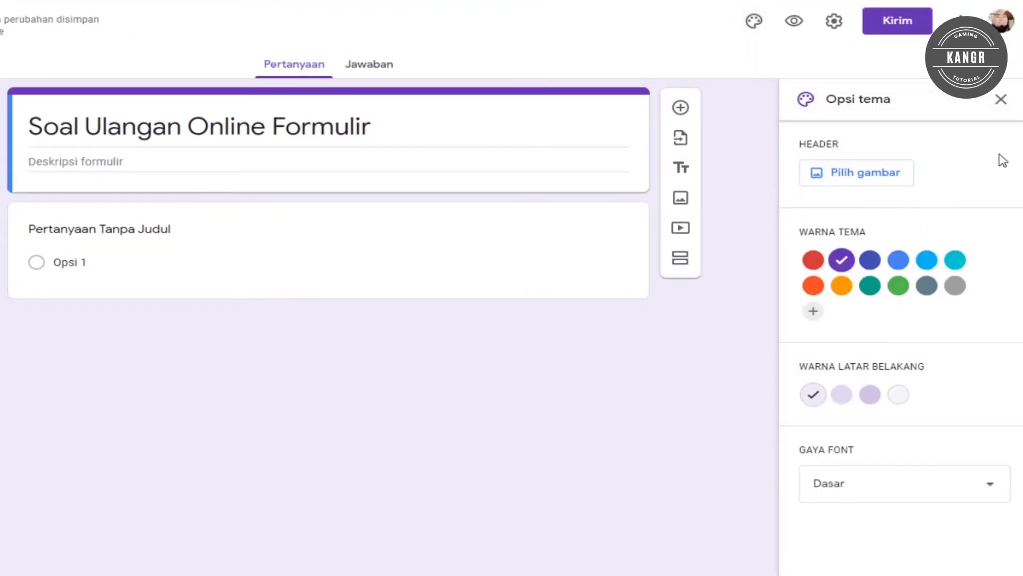
{"action": "left_click_drag", "start_coordinate": [813, 144], "coordinate": [843, 145]}
{"action": "left_click_drag", "start_coordinate": [798, 232], "coordinate": [877, 241]}
{"action": "left_click_drag", "start_coordinate": [815, 366], "coordinate": [946, 372]}
{"action": "left_click_drag", "start_coordinate": [802, 455], "coordinate": [868, 457]}
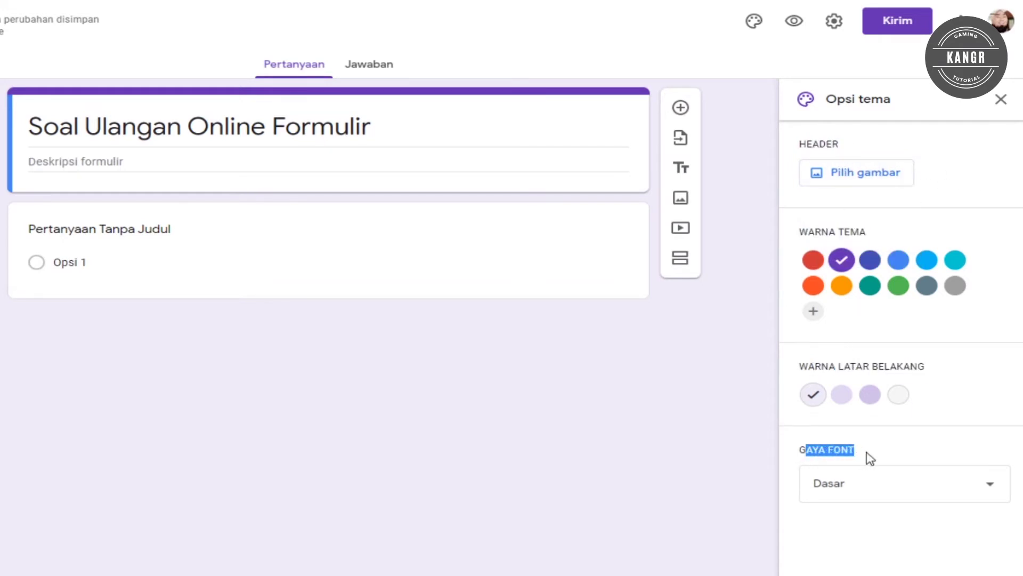
{"action": "left_click", "coordinate": [832, 147]}
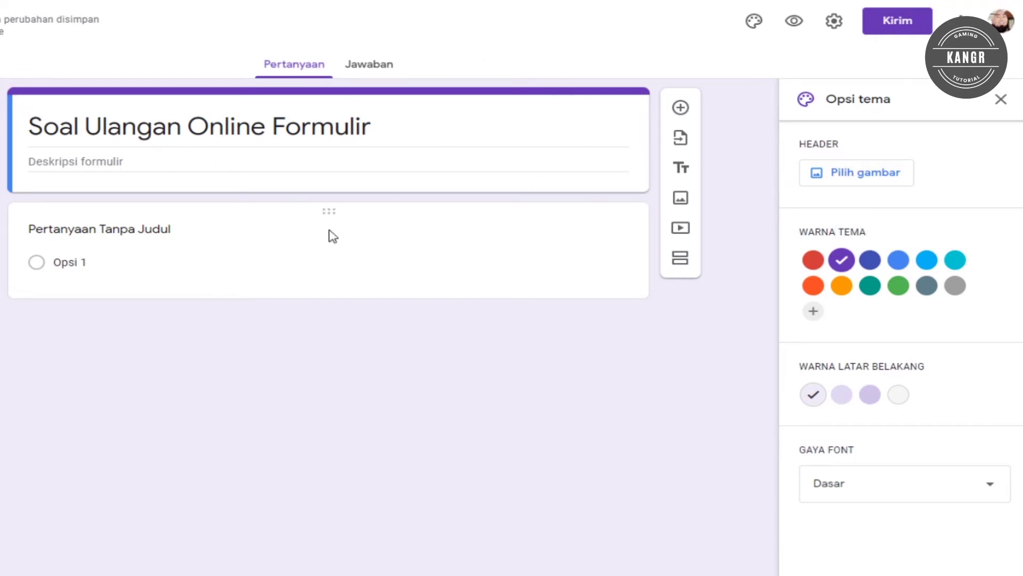
Insert the colourful pencils image from the theme gallery as the form header.
{"action": "left_click", "coordinate": [882, 175]}
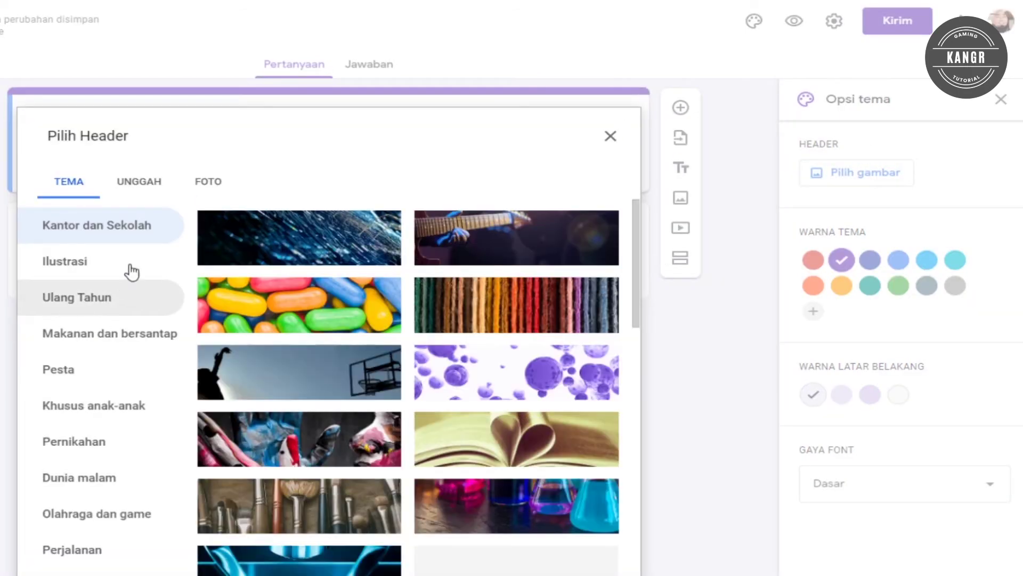
{"action": "scroll", "coordinate": [365, 314], "scroll_direction": "down", "scroll_amount": 2}
{"action": "scroll", "coordinate": [365, 315], "scroll_direction": "down", "scroll_amount": 5}
{"action": "scroll", "coordinate": [406, 320], "scroll_direction": "up", "scroll_amount": 2}
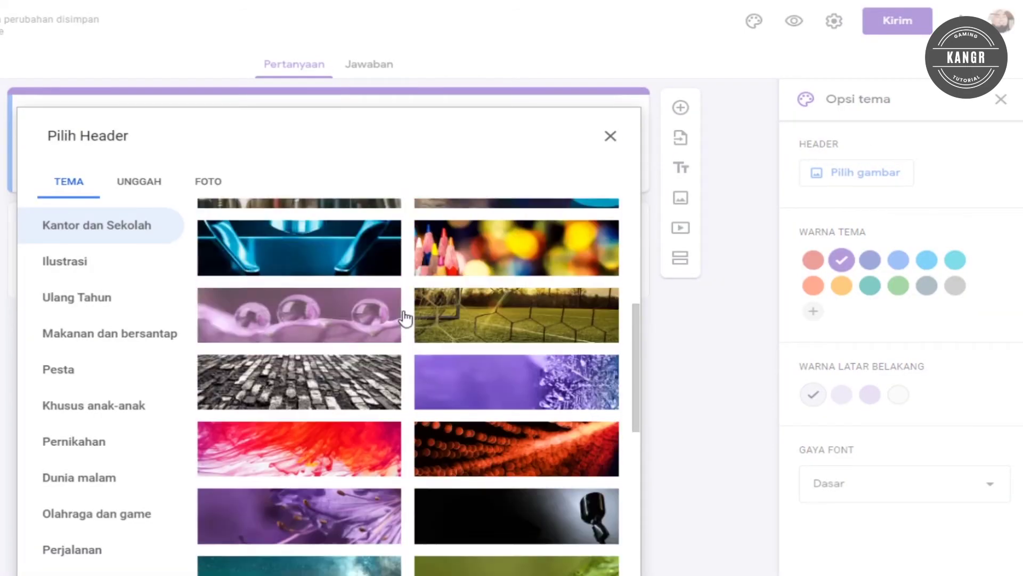
{"action": "left_click", "coordinate": [482, 312]}
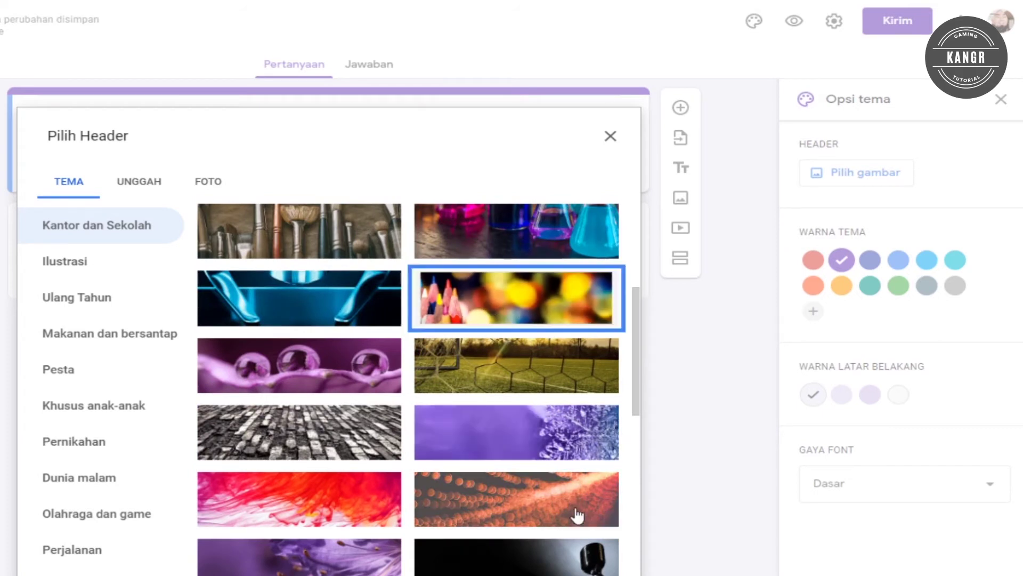
{"action": "left_click", "coordinate": [539, 566]}
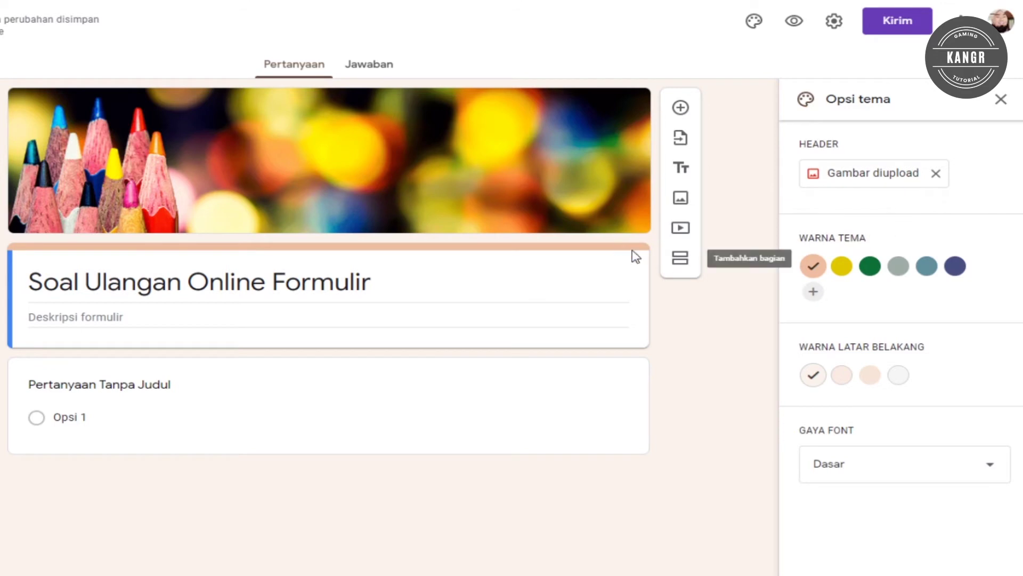
Set the theme colour to green and the background to the lightest green tint.
{"action": "left_click", "coordinate": [875, 275]}
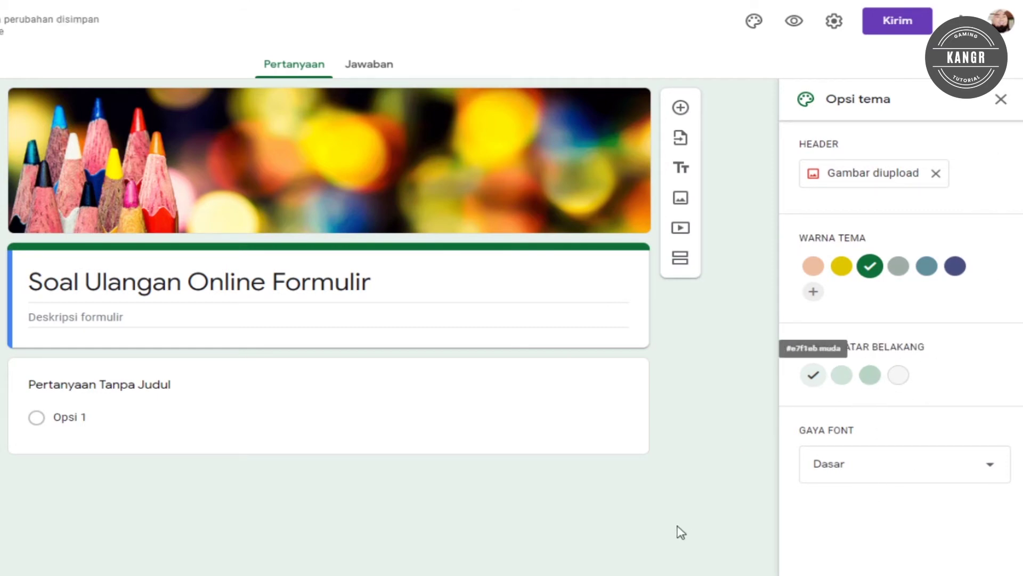
{"action": "left_click", "coordinate": [842, 379]}
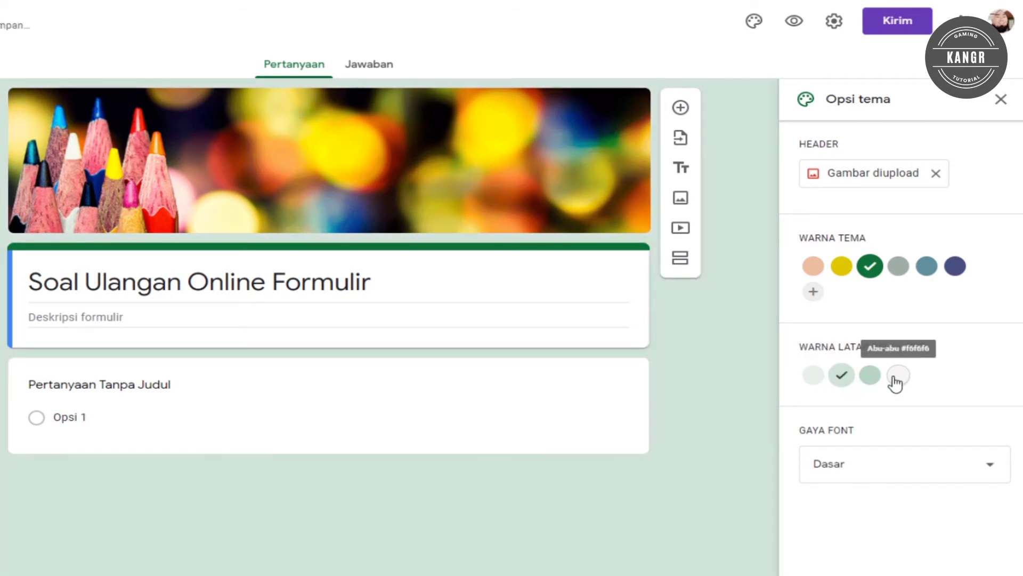
{"action": "left_click", "coordinate": [891, 379]}
{"action": "left_click", "coordinate": [870, 376]}
{"action": "left_click", "coordinate": [842, 376]}
{"action": "left_click", "coordinate": [814, 377]}
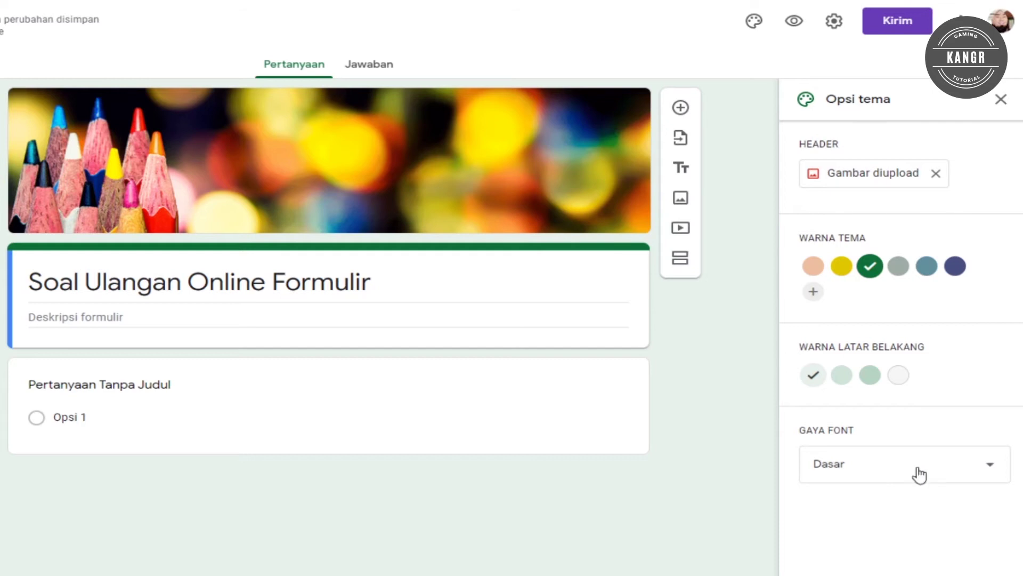
{"action": "left_click", "coordinate": [919, 475]}
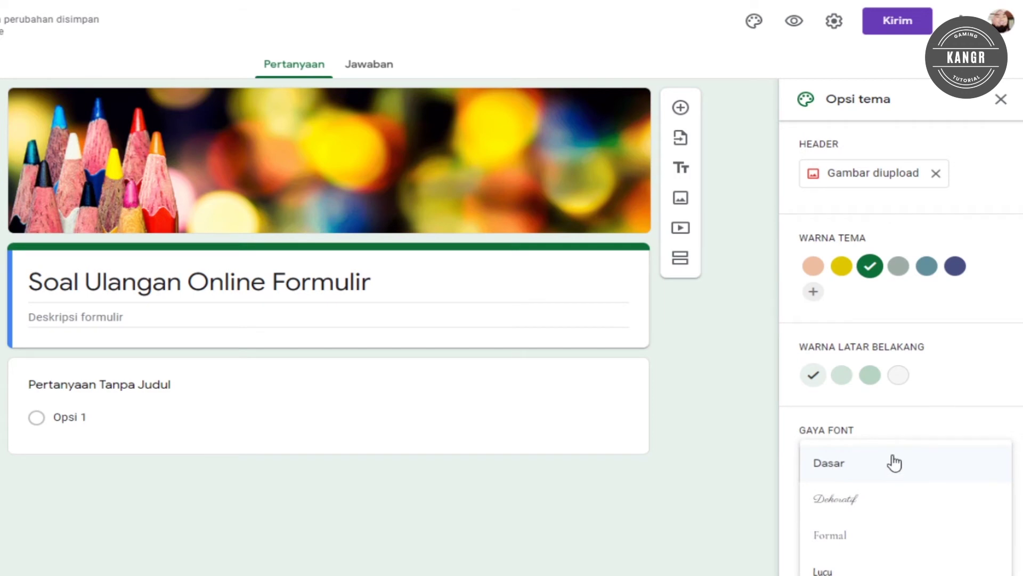
Try the Formal and Lucu fonts, revert to Dasar, and close the theme options.
{"action": "left_click", "coordinate": [859, 543]}
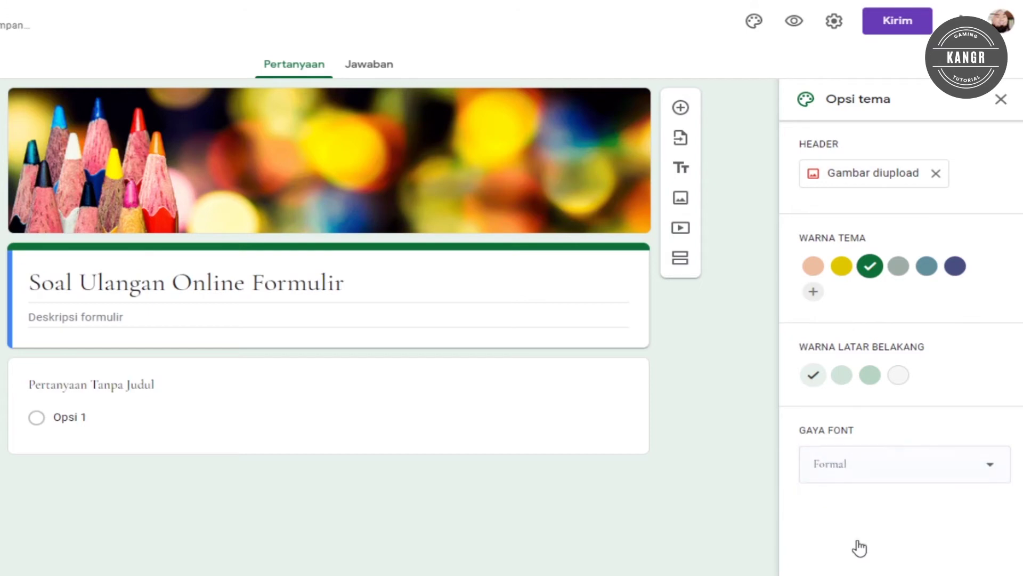
{"action": "left_click", "coordinate": [861, 473]}
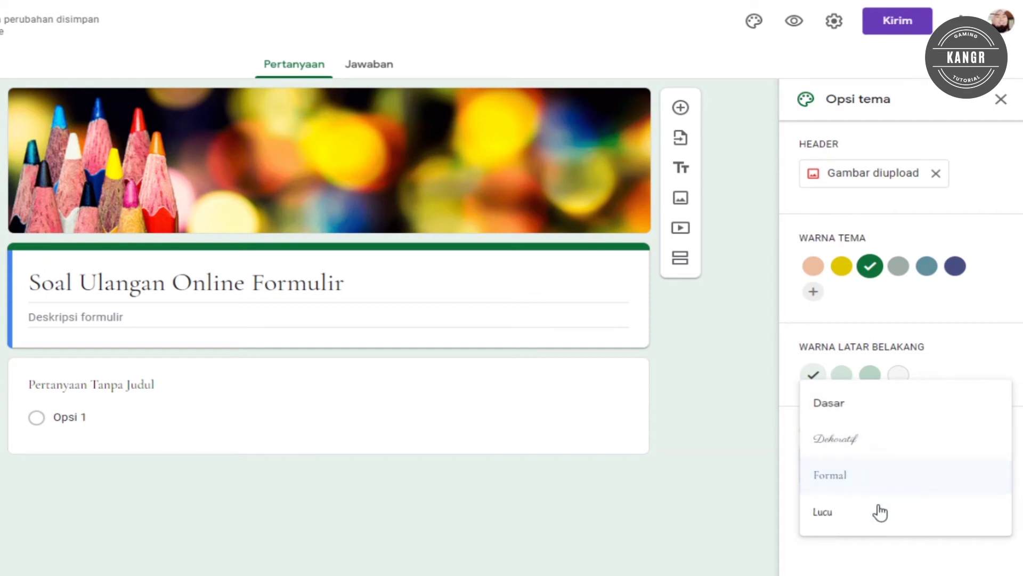
{"action": "left_click", "coordinate": [835, 516]}
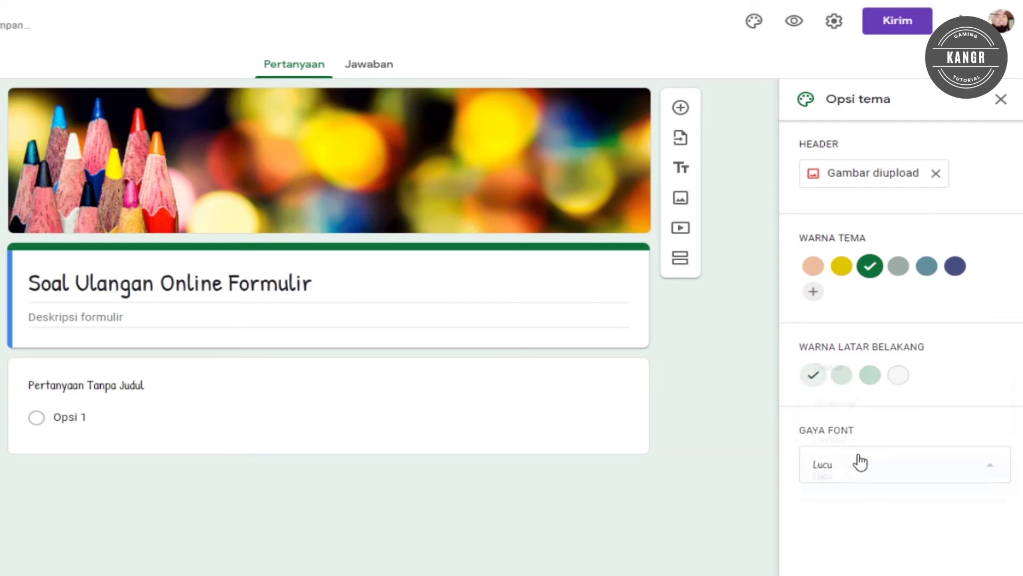
{"action": "left_click", "coordinate": [857, 473]}
{"action": "left_click", "coordinate": [856, 388]}
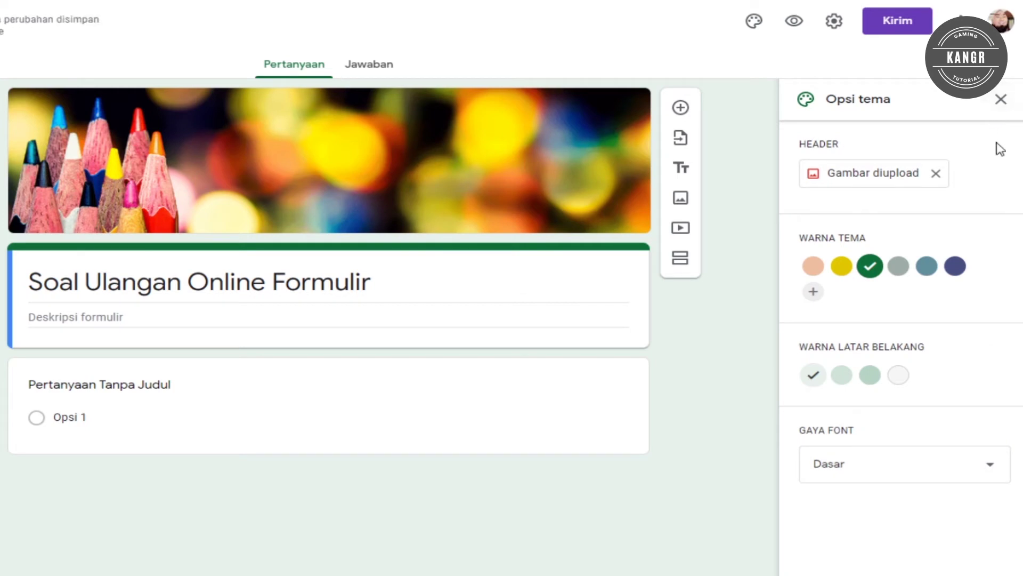
{"action": "left_click", "coordinate": [1001, 101]}
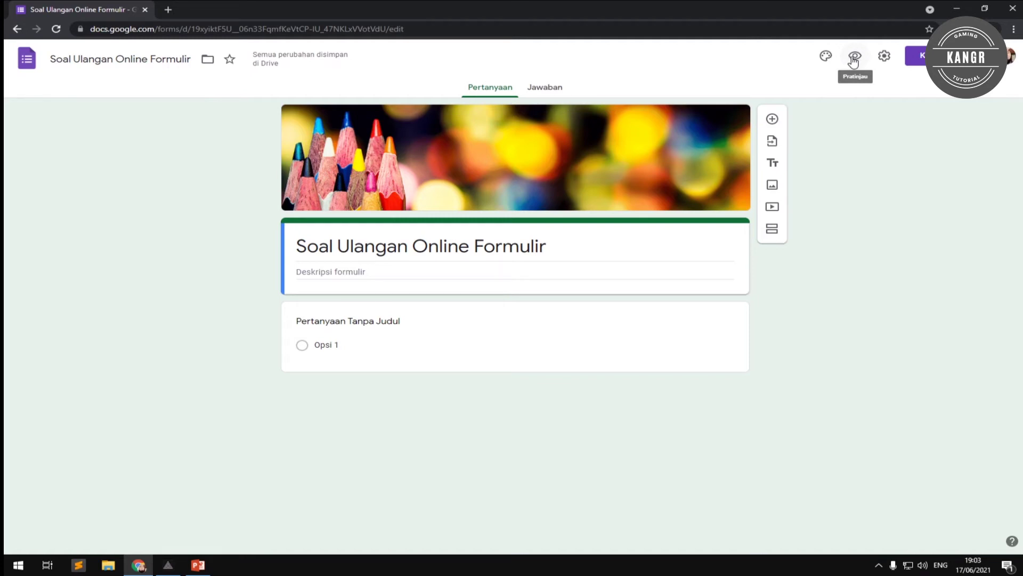
{"action": "left_click", "coordinate": [855, 58]}
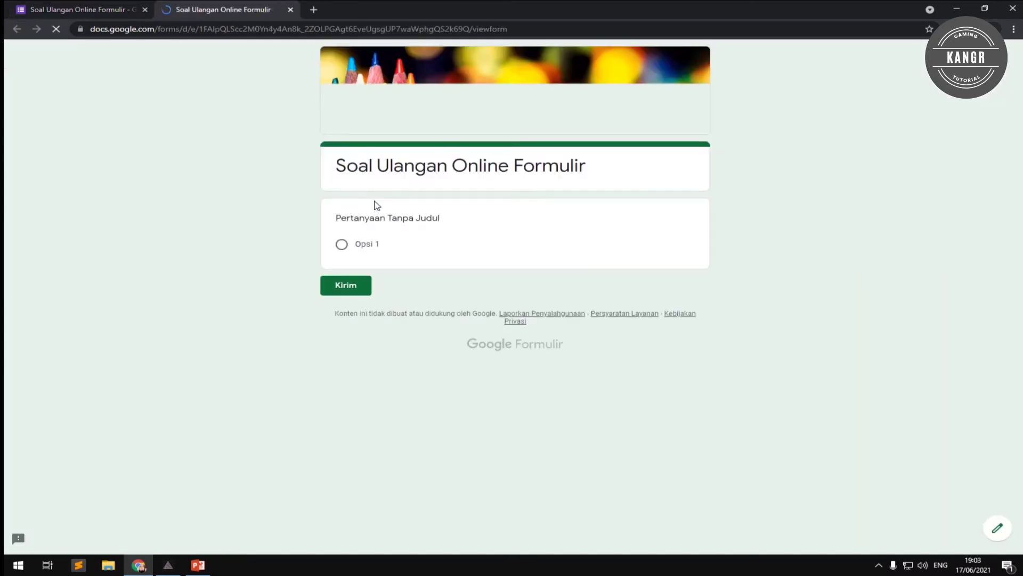
{"action": "left_click", "coordinate": [13, 8]}
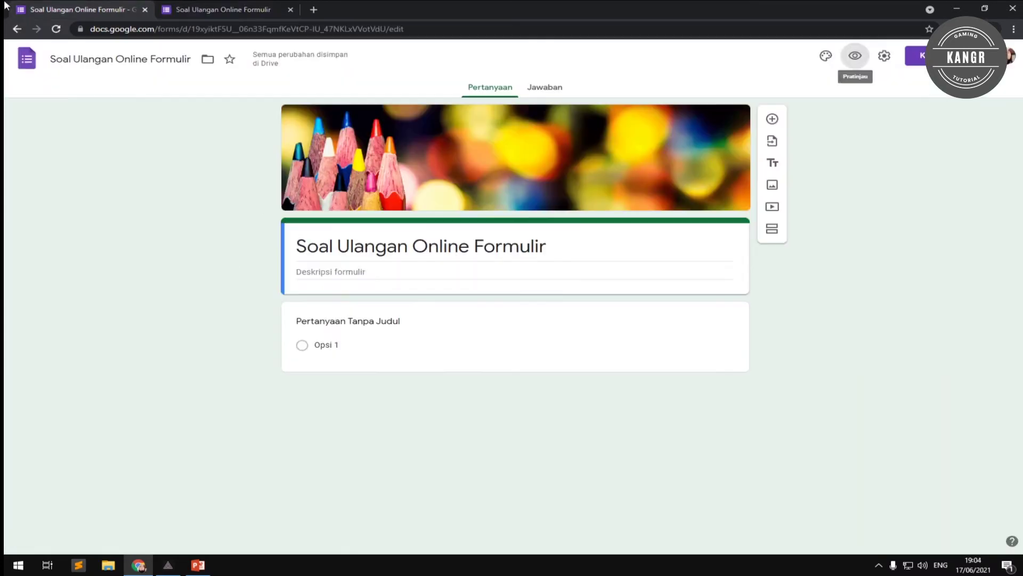
{"action": "left_click", "coordinate": [195, 9]}
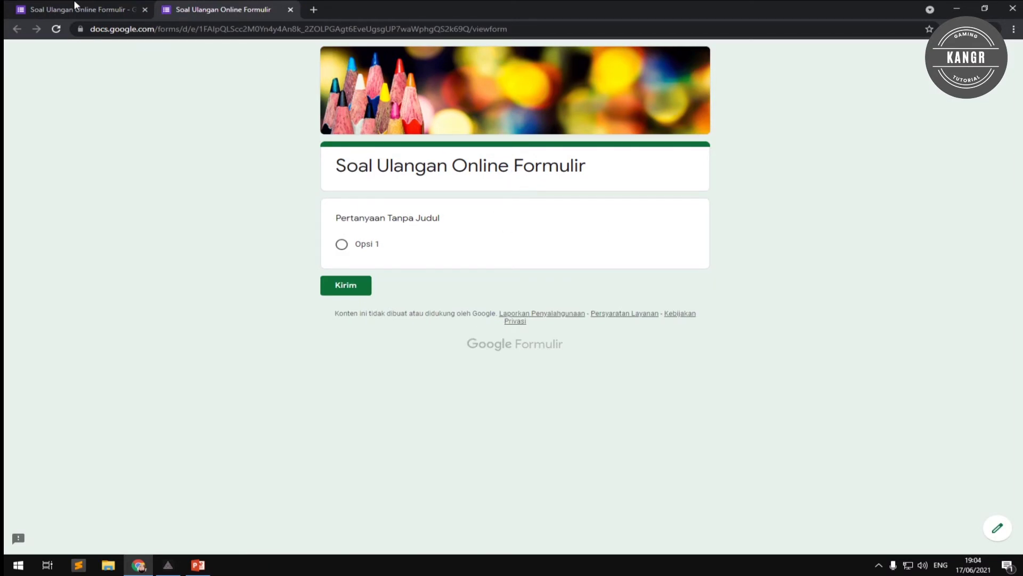
{"action": "left_click", "coordinate": [131, 6]}
{"action": "left_click", "coordinate": [290, 10]}
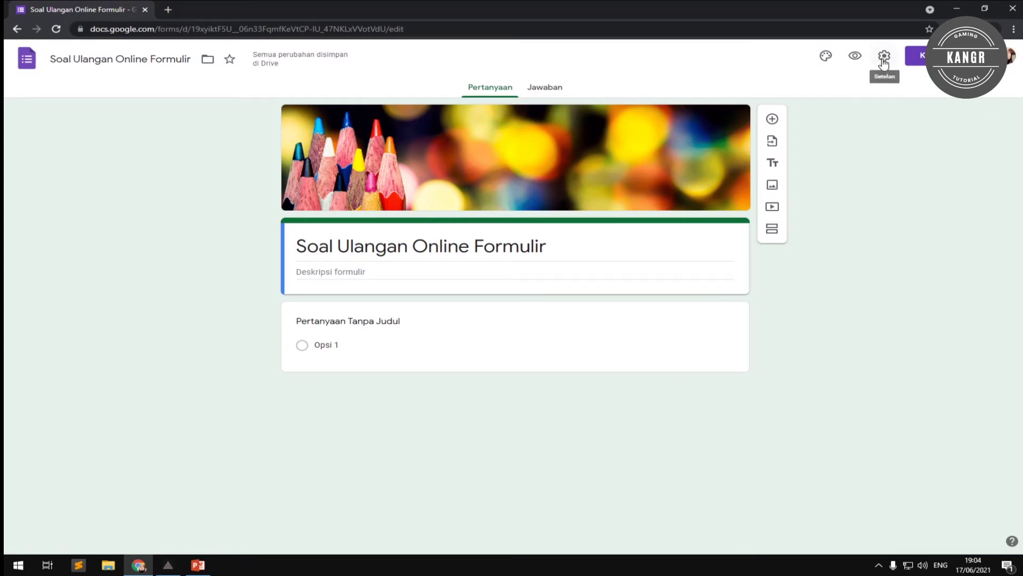
{"action": "left_click", "coordinate": [884, 59]}
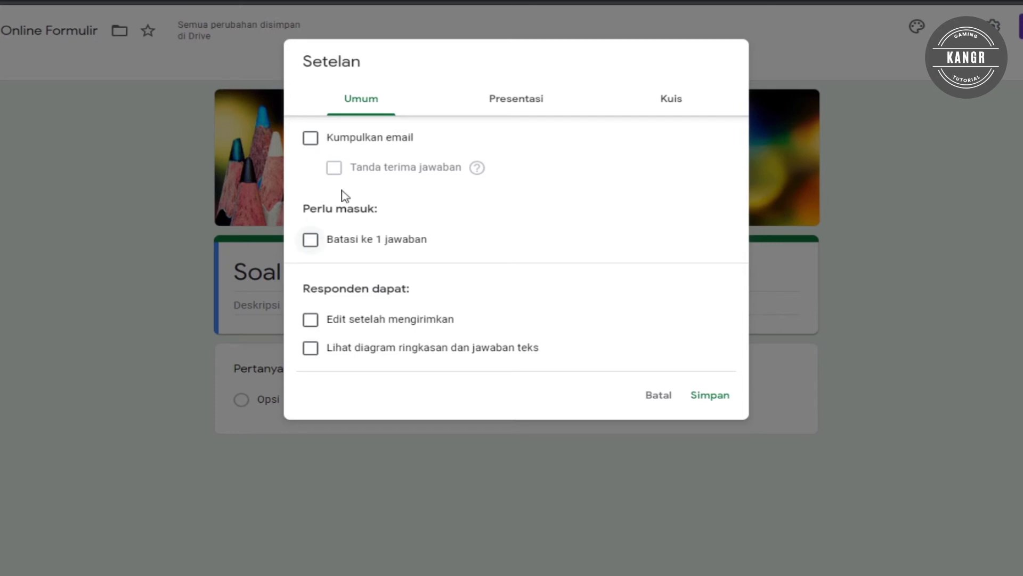
Turn on email collection and the one-response limit, then look over the Presentasi options.
{"action": "left_click", "coordinate": [309, 141]}
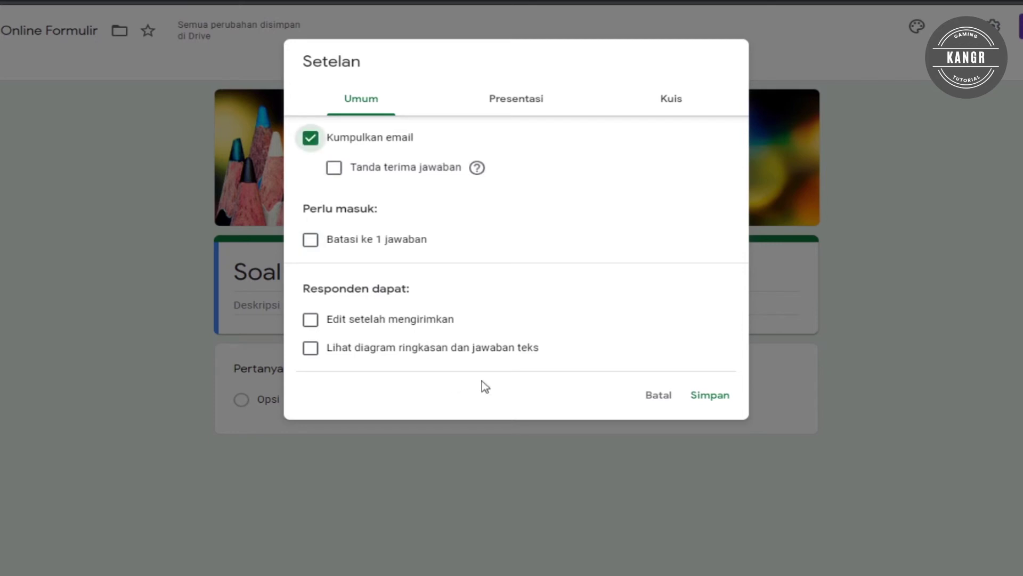
{"action": "left_click", "coordinate": [311, 243]}
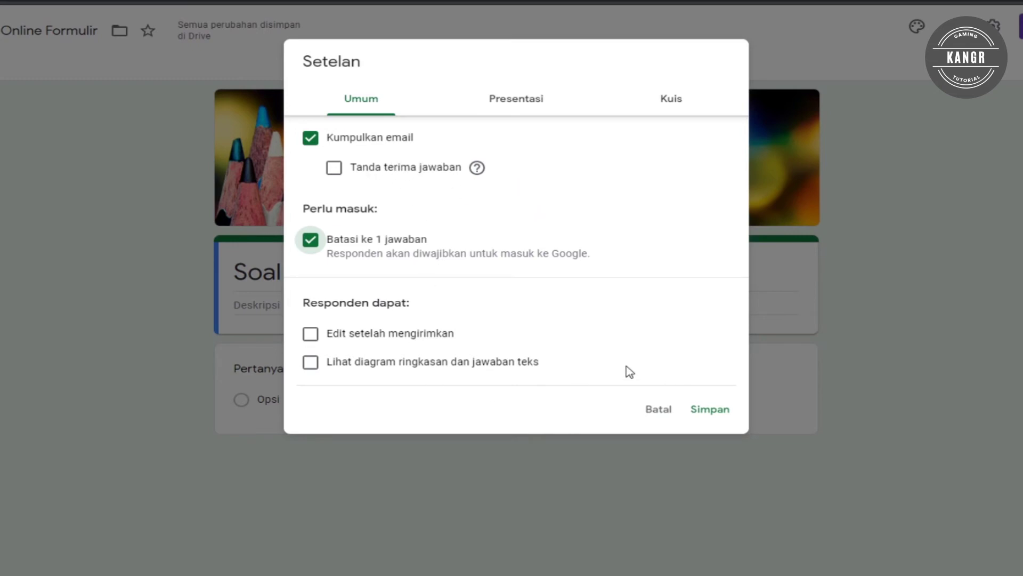
{"action": "left_click", "coordinate": [524, 113]}
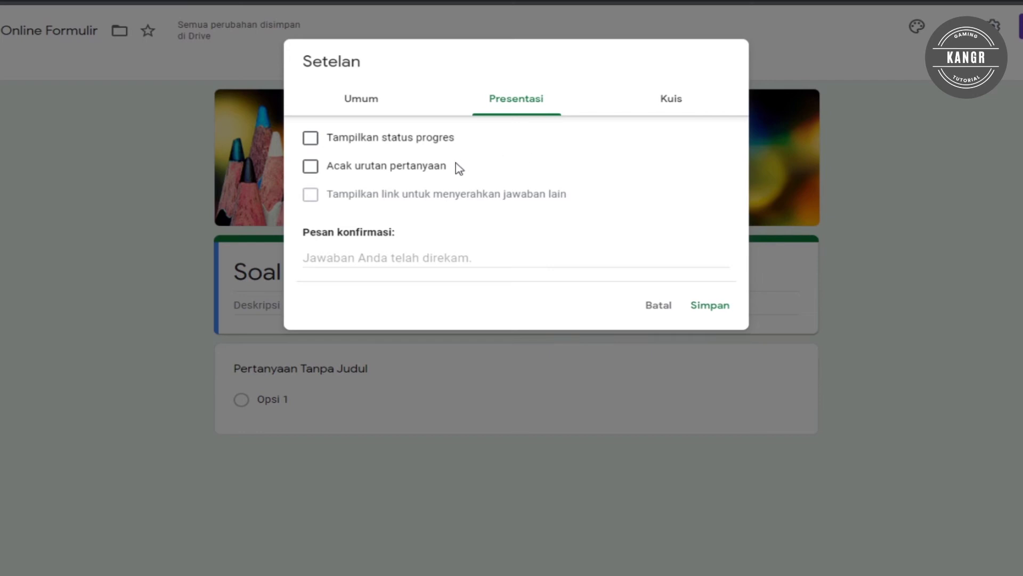
{"action": "left_click", "coordinate": [434, 258]}
{"action": "left_click", "coordinate": [316, 197]}
{"action": "triple_click", "coordinate": [375, 200]}
{"action": "left_click", "coordinate": [409, 197]}
Toggle email collection and the one-response limit off and back on, ending on Presentasi.
{"action": "left_click", "coordinate": [398, 110]}
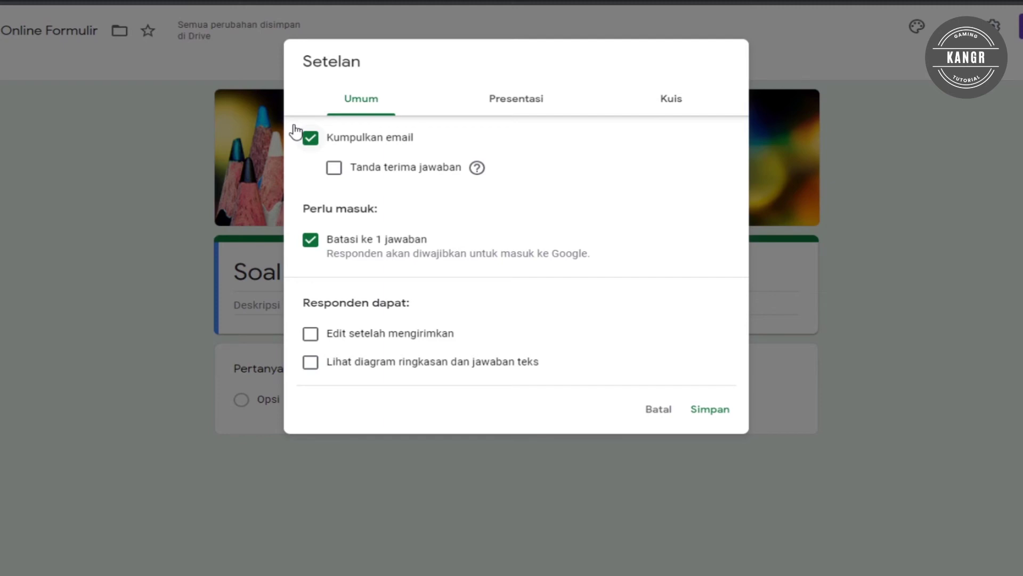
{"action": "left_click", "coordinate": [314, 138]}
{"action": "left_click", "coordinate": [457, 109]}
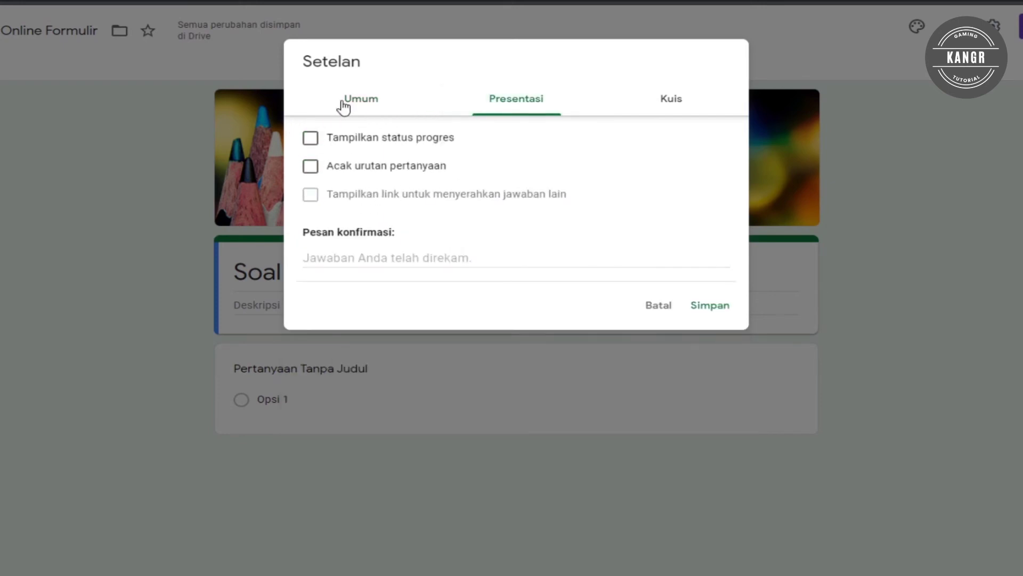
{"action": "left_click", "coordinate": [344, 107]}
{"action": "left_click", "coordinate": [311, 238]}
{"action": "left_click", "coordinate": [504, 111]}
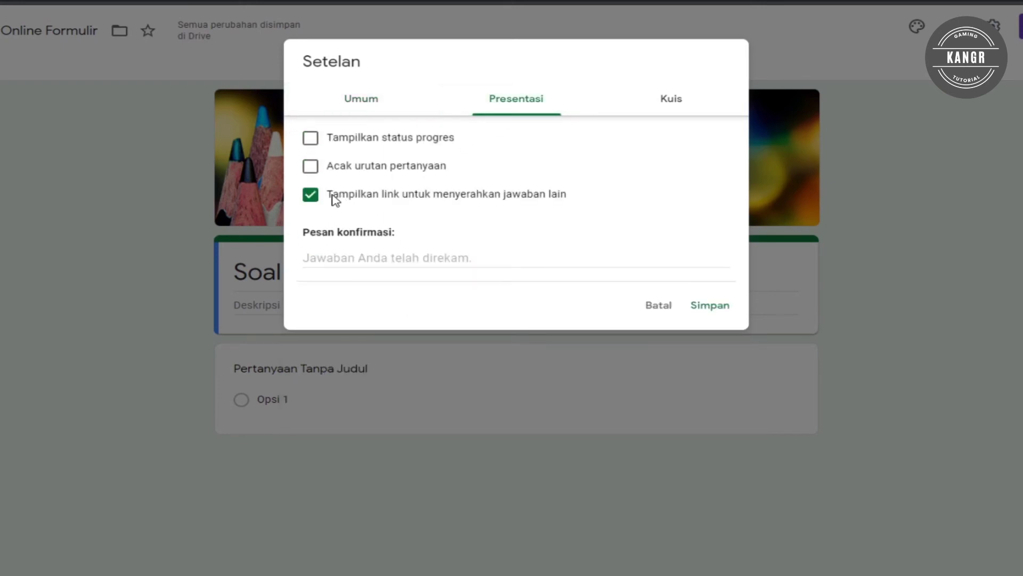
{"action": "left_click", "coordinate": [368, 107]}
{"action": "left_click", "coordinate": [319, 141]}
{"action": "left_click", "coordinate": [311, 241]}
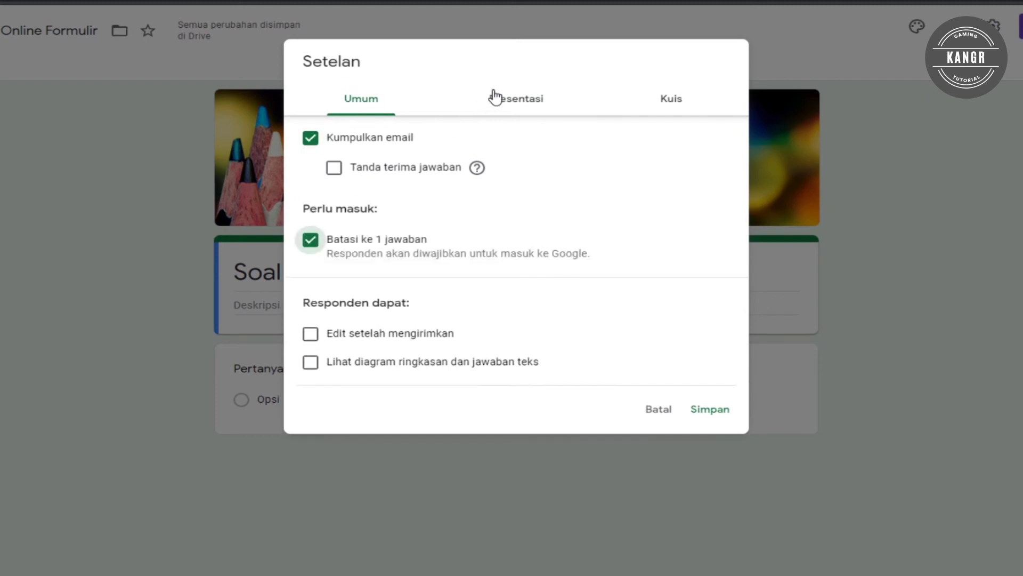
{"action": "left_click", "coordinate": [494, 97]}
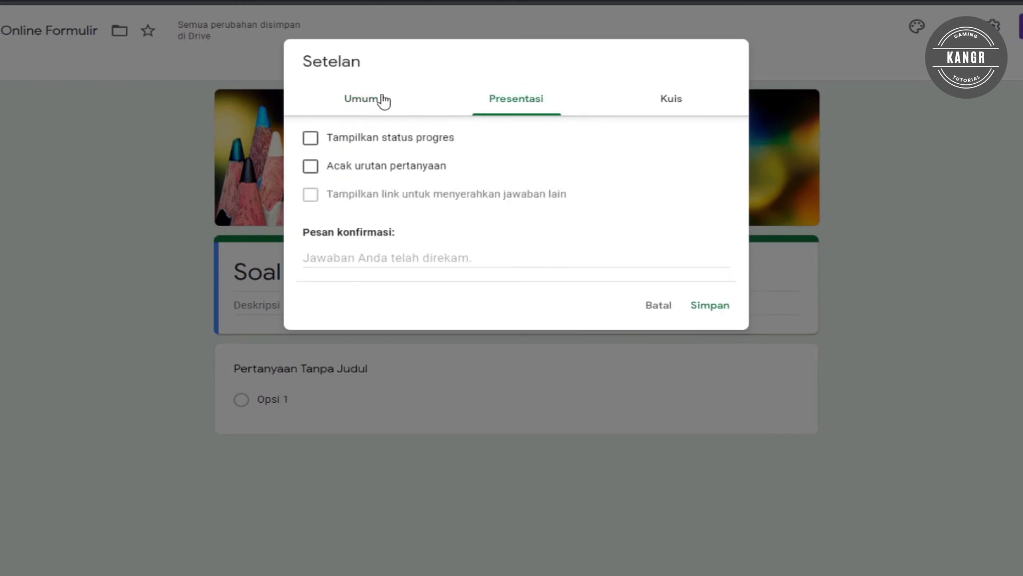
{"action": "left_click", "coordinate": [379, 99]}
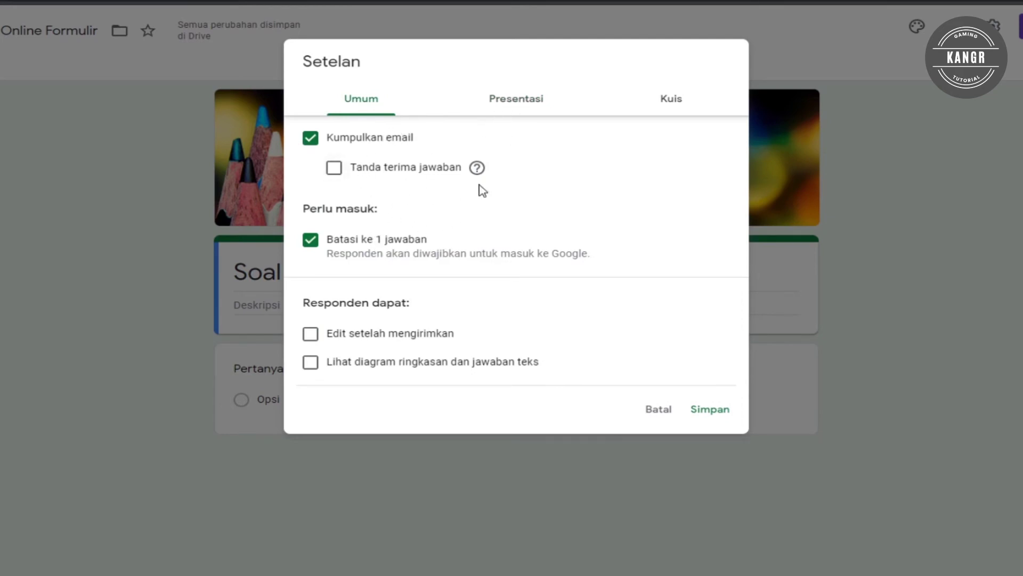
{"action": "left_click", "coordinate": [506, 102]}
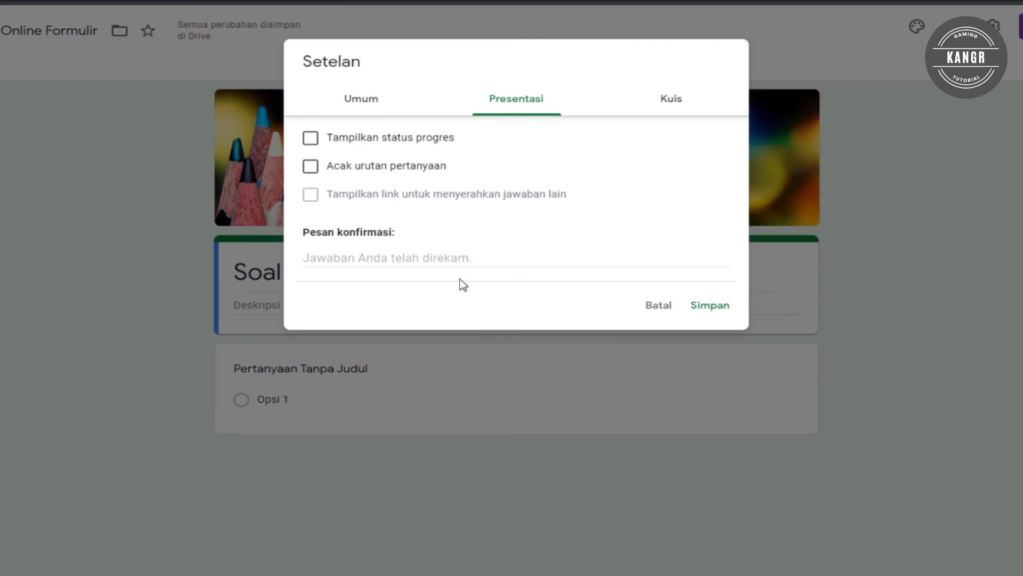
Set the confirmation message to 'Selamat sudah mengerjakan, Tetap Semangat dan belajar lagi ~'.
{"action": "left_click", "coordinate": [430, 259]}
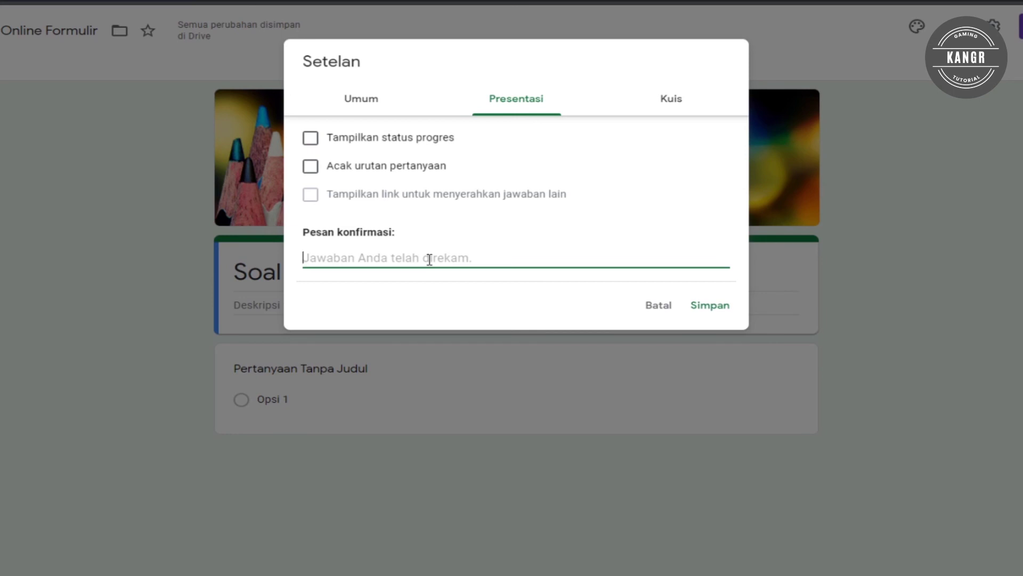
{"action": "type", "text": "Selama"}
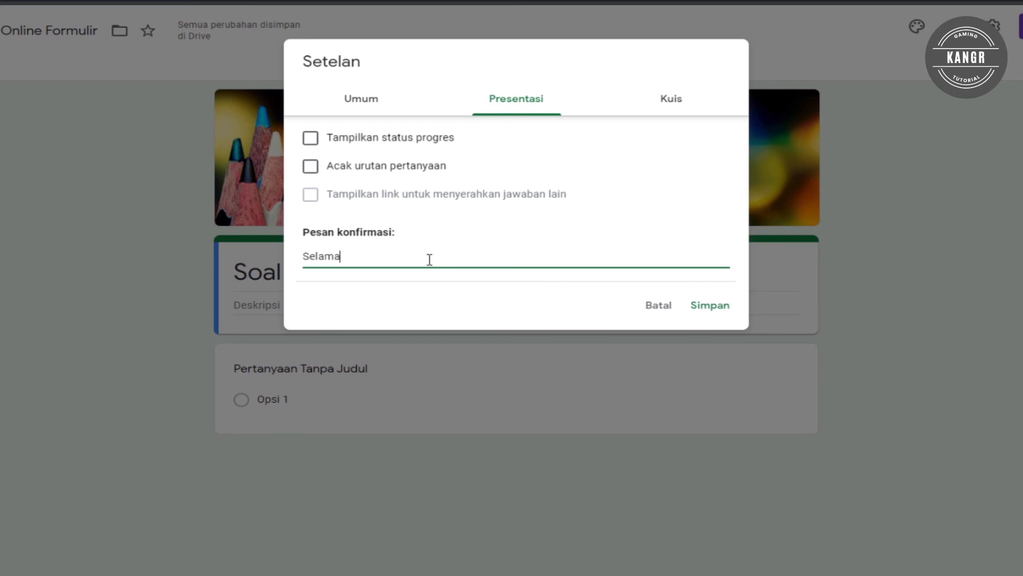
{"action": "type", "text": "t sudah menger"}
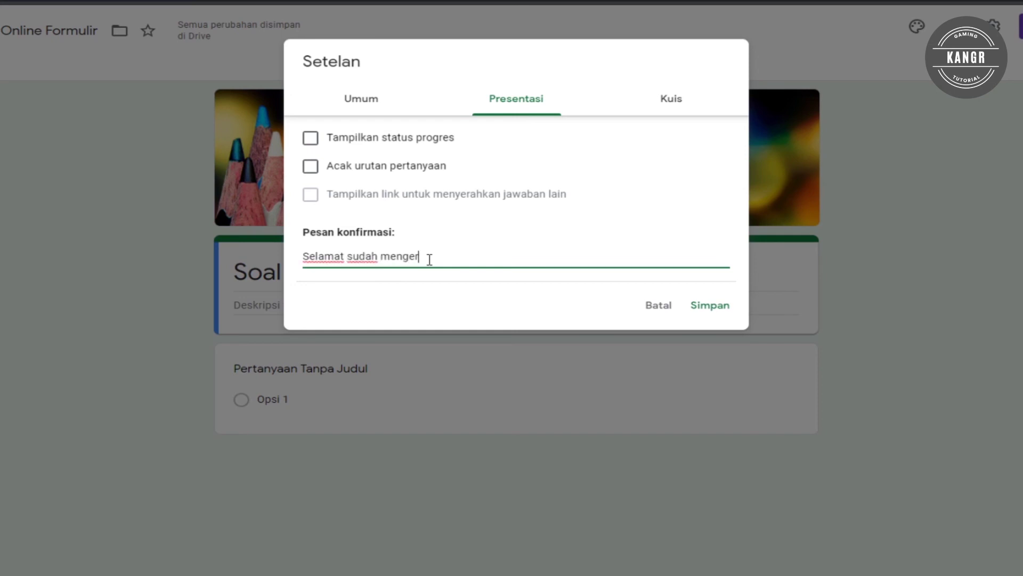
{"action": "type", "text": "jakan, Tetap Semangat "}
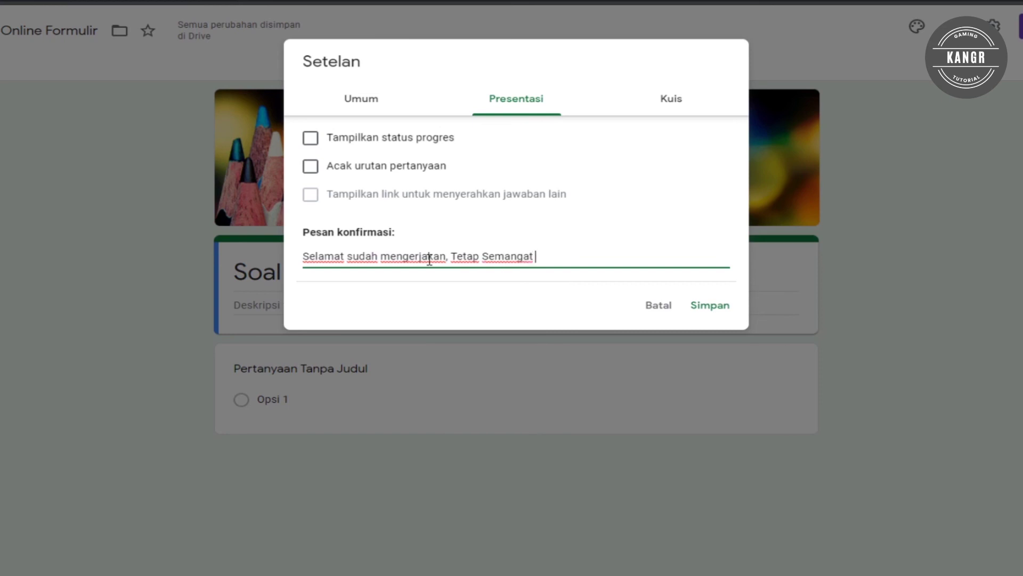
{"action": "type", "text": "dan bela"}
{"action": "type", "text": "la"}
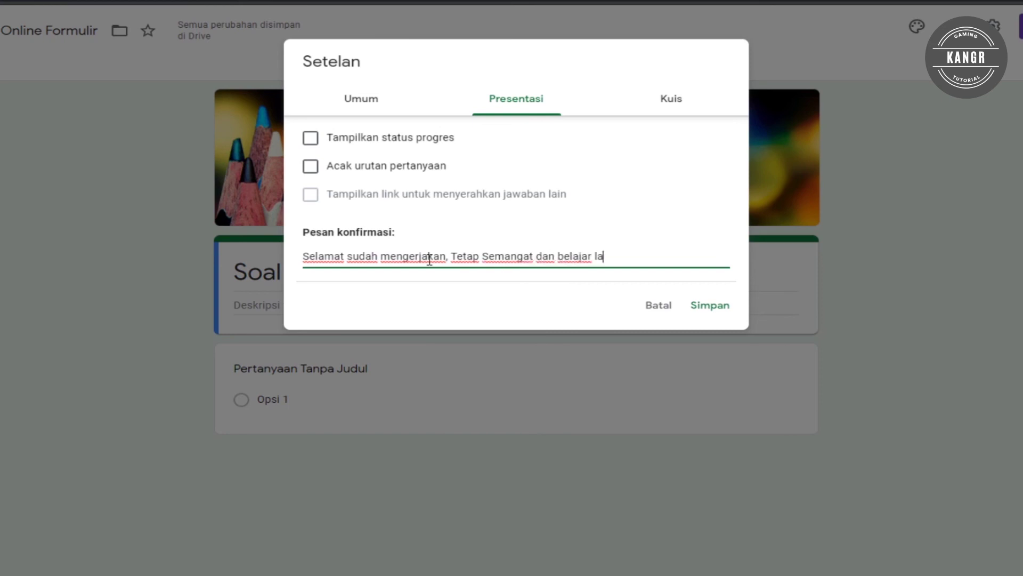
{"action": "type", "text": "gi ~"}
Tick Acak urutan pertanyaan and Tampilkan status progres.
{"action": "left_click", "coordinate": [311, 167]}
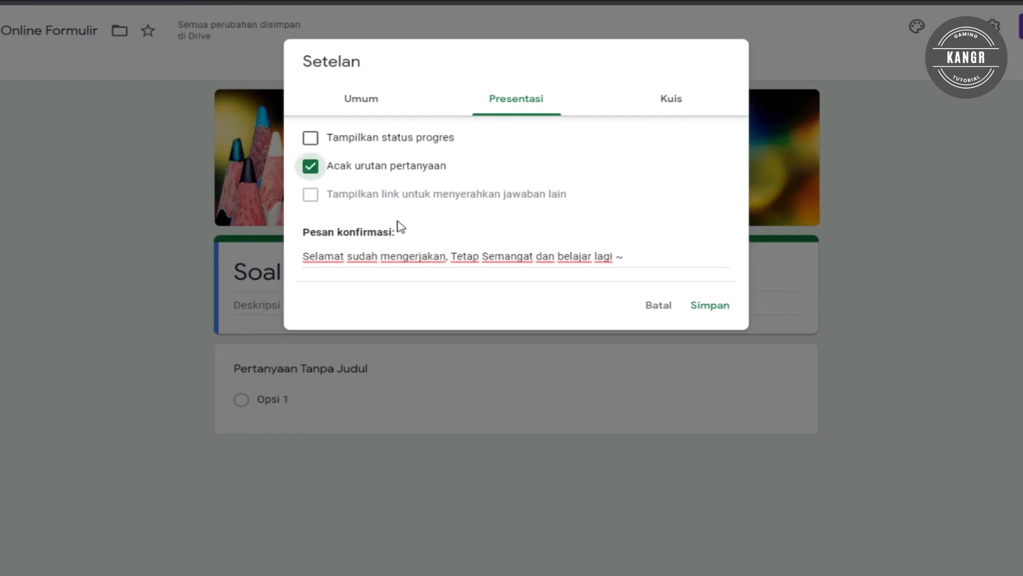
{"action": "left_click", "coordinate": [310, 138]}
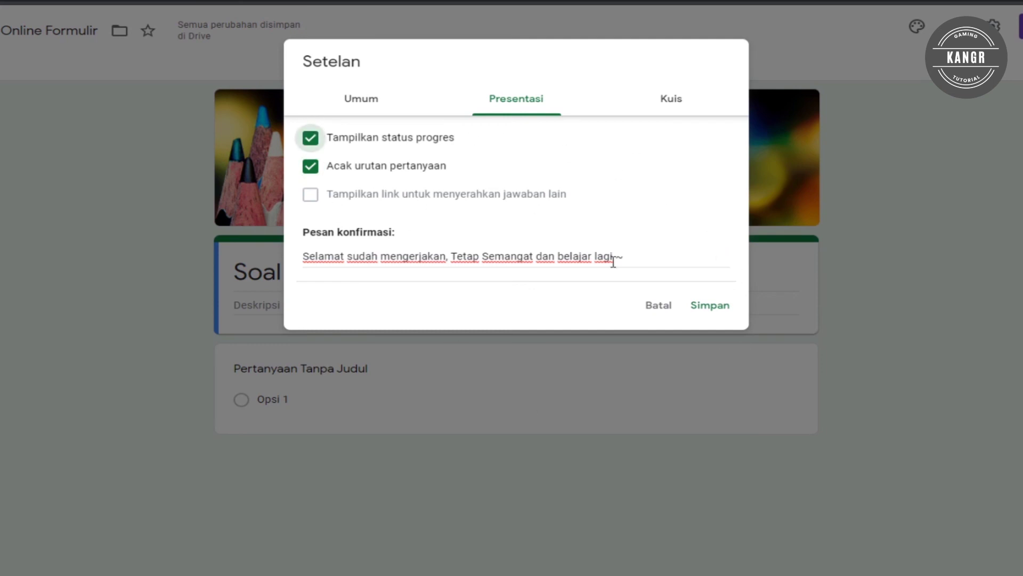
{"action": "left_click", "coordinate": [672, 112]}
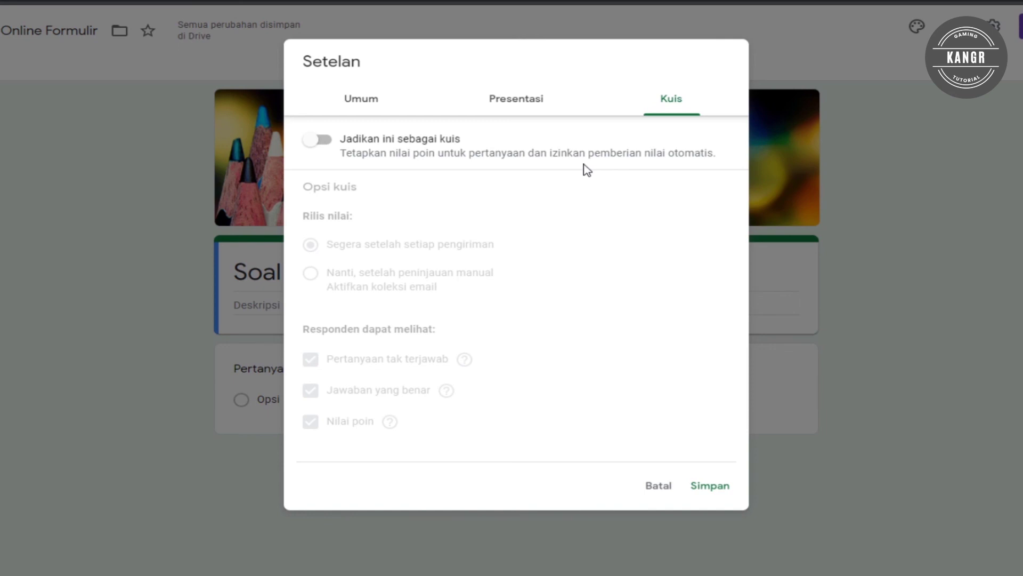
Switch on Jadikan ini sebagai kuis and untick Jawaban yang benar for respondents.
{"action": "left_click", "coordinate": [326, 142]}
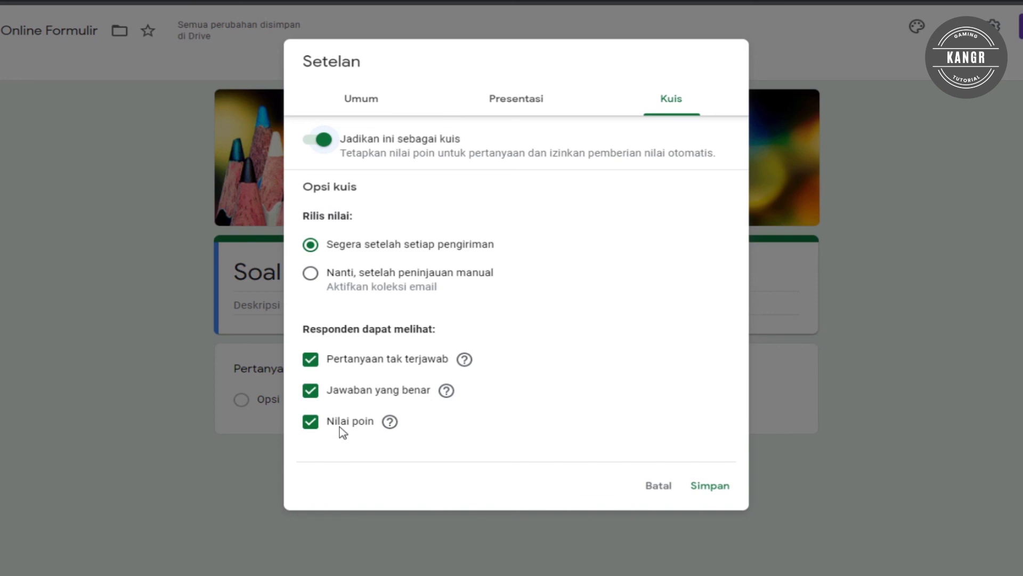
{"action": "left_click", "coordinate": [311, 392]}
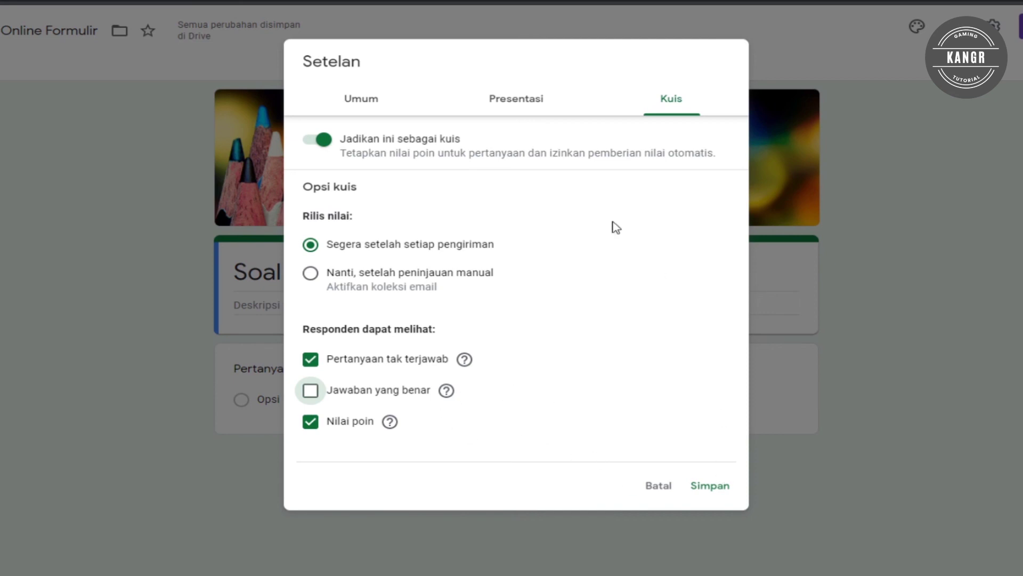
Review the General, Presentation and Quiz settings tabs, then save them with Simpan.
{"action": "left_click", "coordinate": [429, 103]}
{"action": "left_click", "coordinate": [471, 108]}
{"action": "left_click", "coordinate": [667, 103]}
{"action": "left_click", "coordinate": [377, 103]}
{"action": "left_click", "coordinate": [518, 105]}
{"action": "left_click", "coordinate": [663, 103]}
{"action": "left_click", "coordinate": [511, 107]}
{"action": "left_click", "coordinate": [411, 109]}
{"action": "left_click", "coordinate": [555, 101]}
{"action": "left_click", "coordinate": [669, 103]}
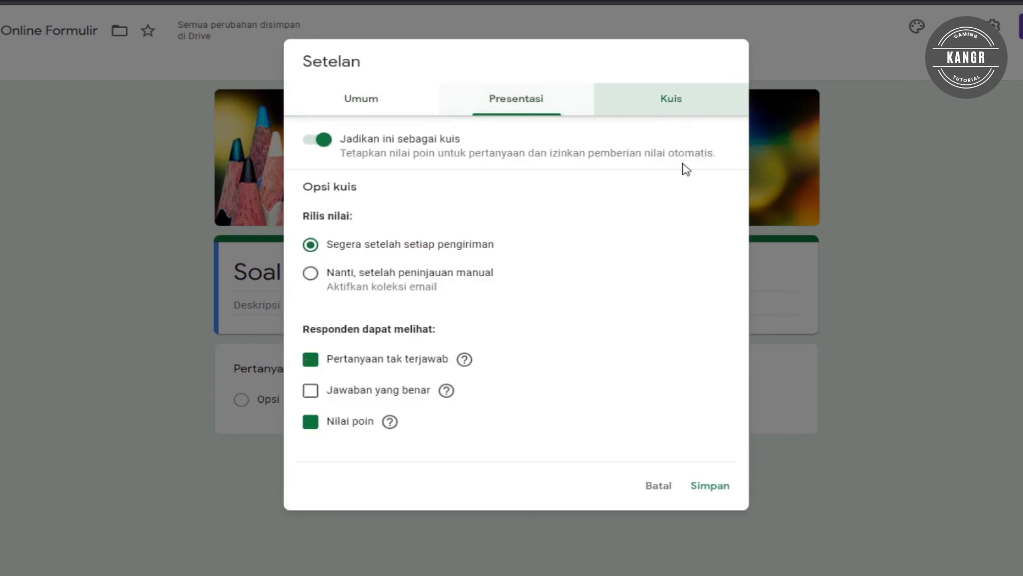
{"action": "left_click", "coordinate": [714, 485]}
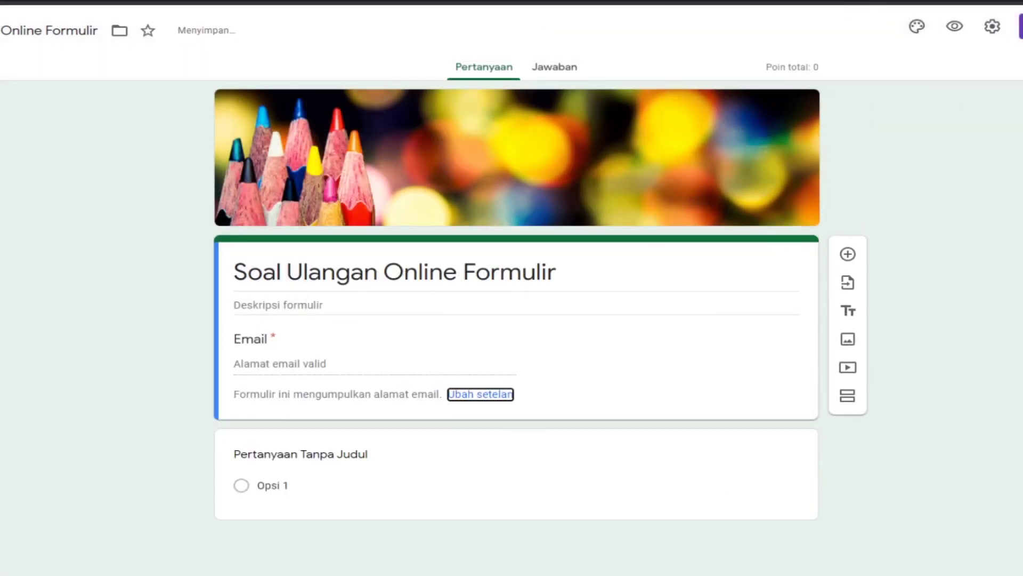